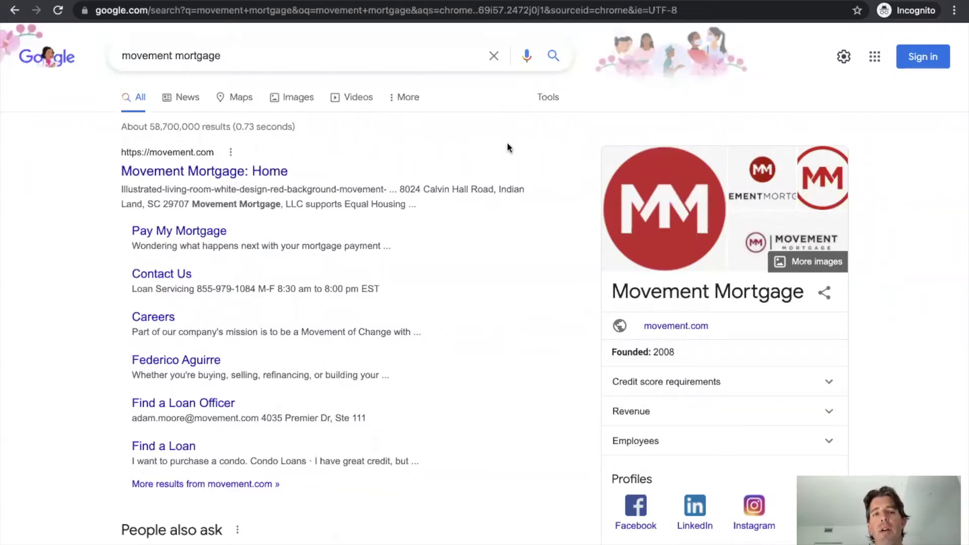
scroll(447, 257, "down", 6)
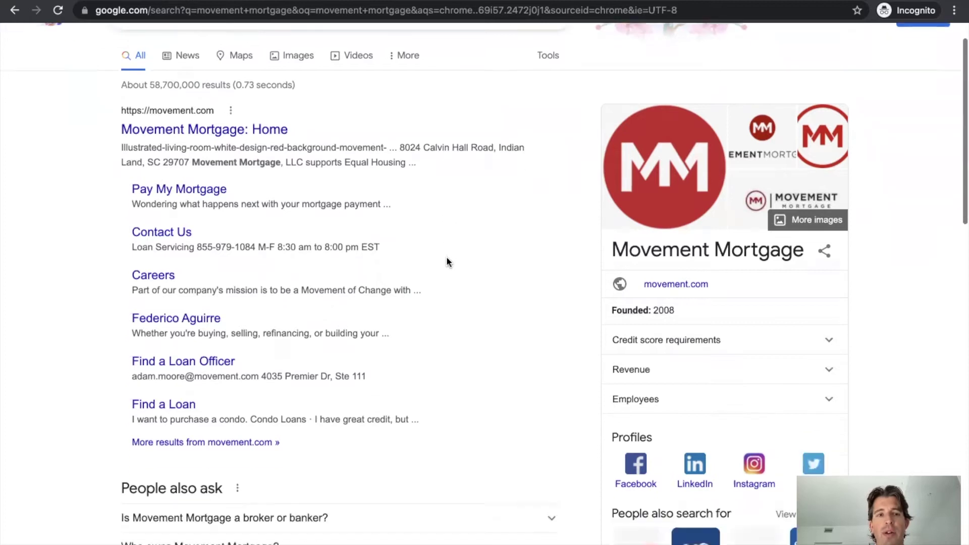
scroll(447, 262, "up", 6)
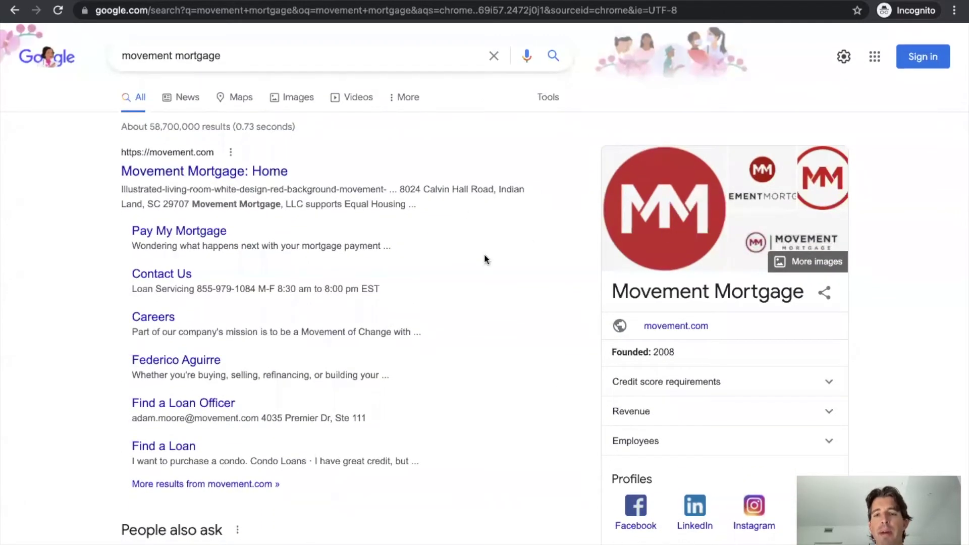
scroll(509, 308, "down", 4)
scroll(509, 308, "down", 9)
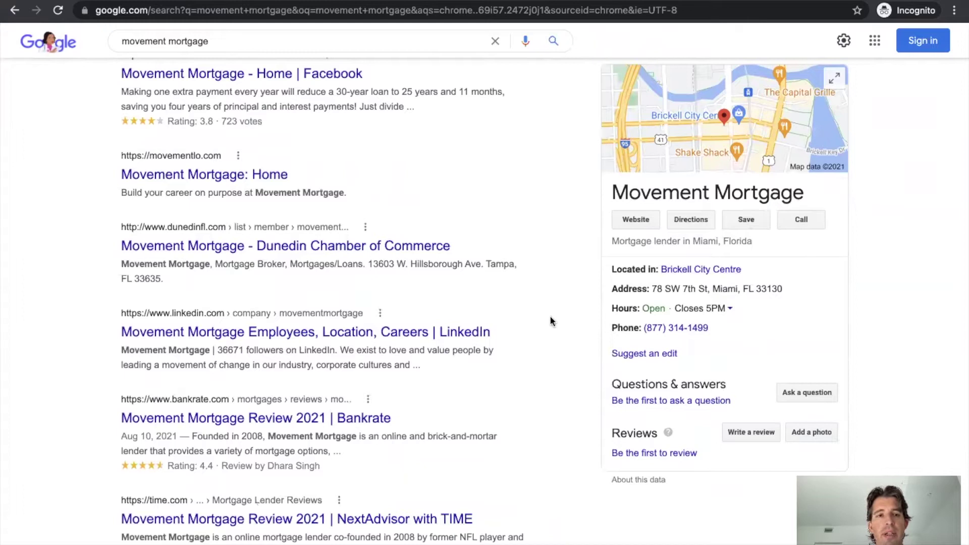
scroll(528, 242, "down", 5)
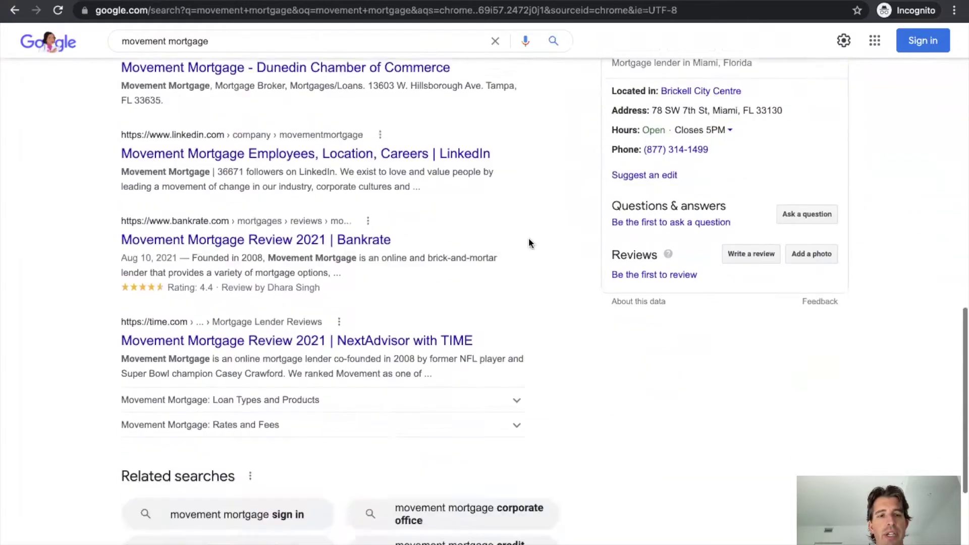
scroll(529, 243, "up", 4)
scroll(404, 158, "up", 4)
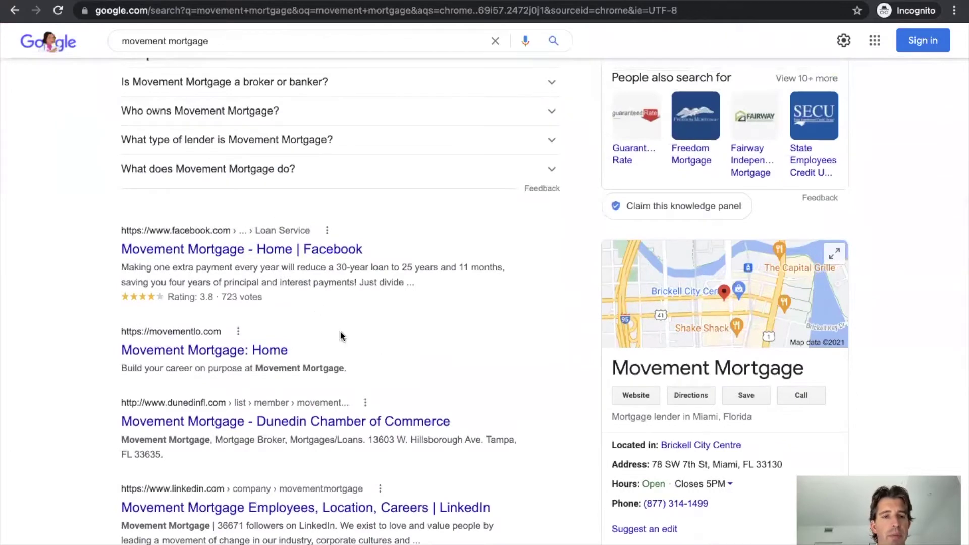
scroll(340, 333, "up", 9)
scroll(341, 333, "down", 13)
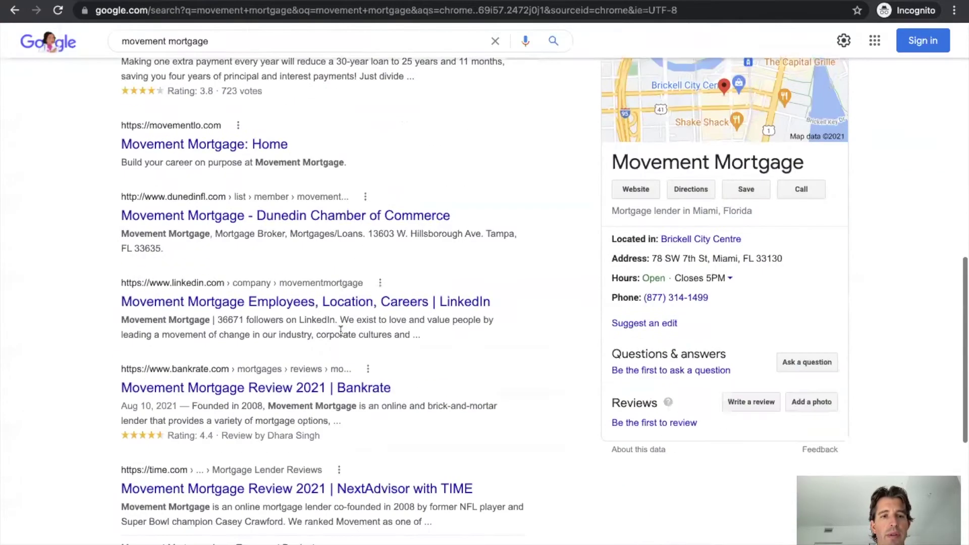
scroll(303, 283, "up", 1)
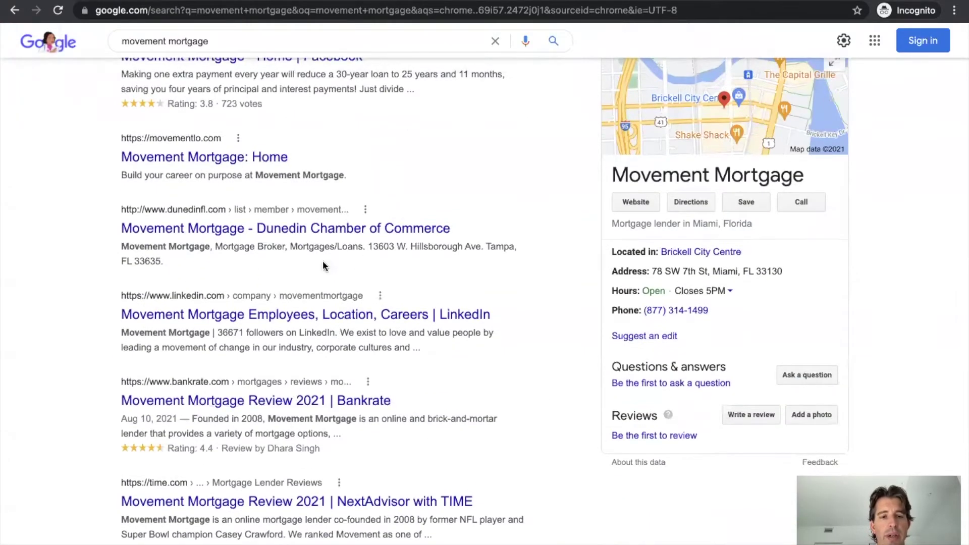
scroll(323, 261, "up", 12)
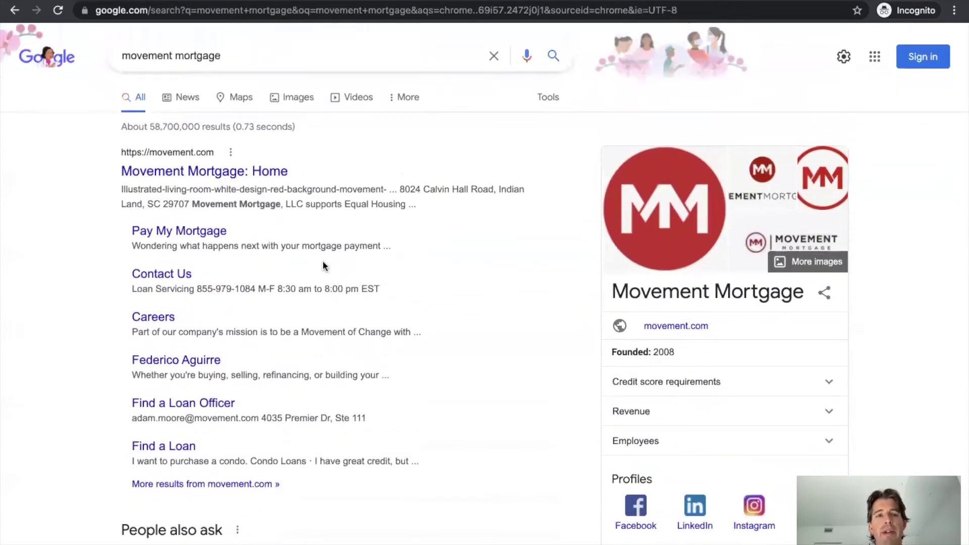
Switch to the movement.com tab and scroll the home page down to the footer and back up
left_click(102, 1)
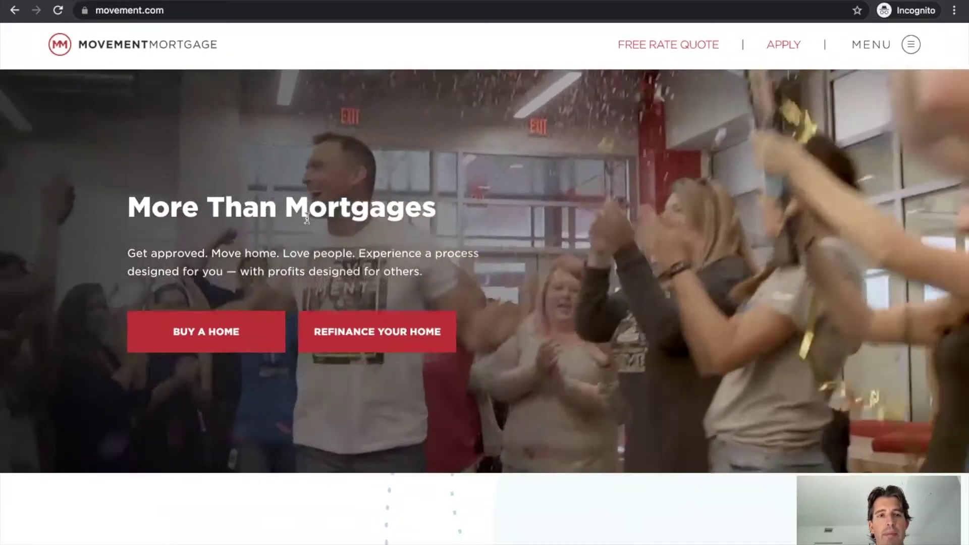
scroll(307, 219, "down", 7)
scroll(307, 218, "down", 6)
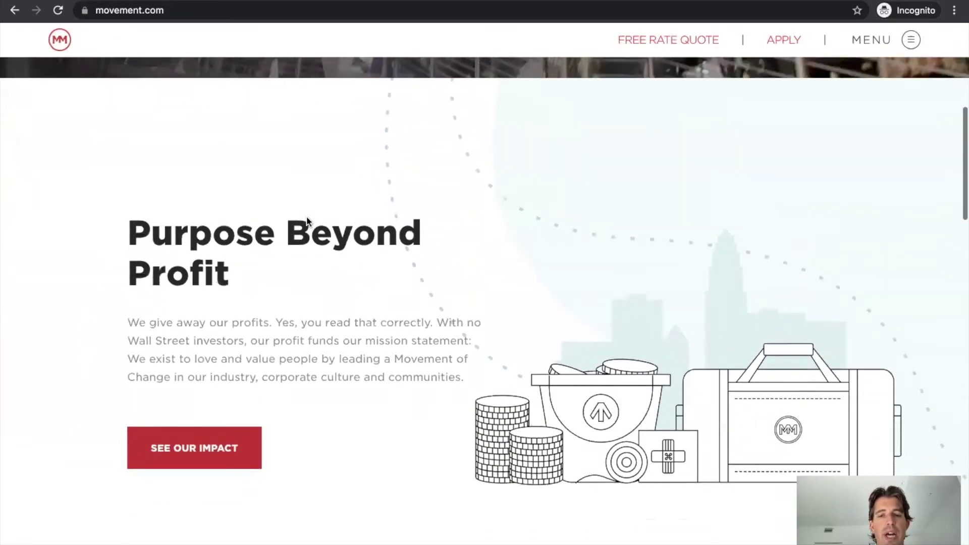
scroll(308, 221, "down", 8)
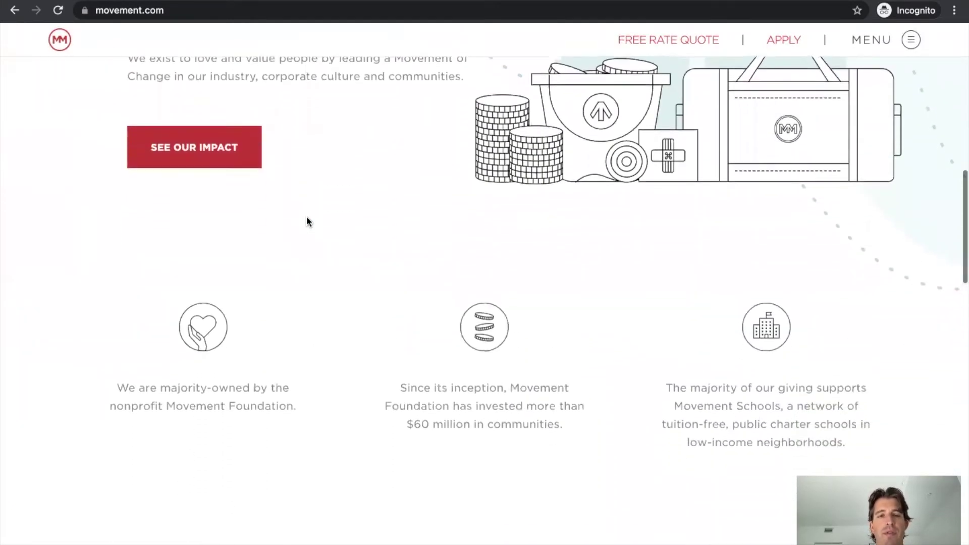
scroll(307, 221, "down", 4)
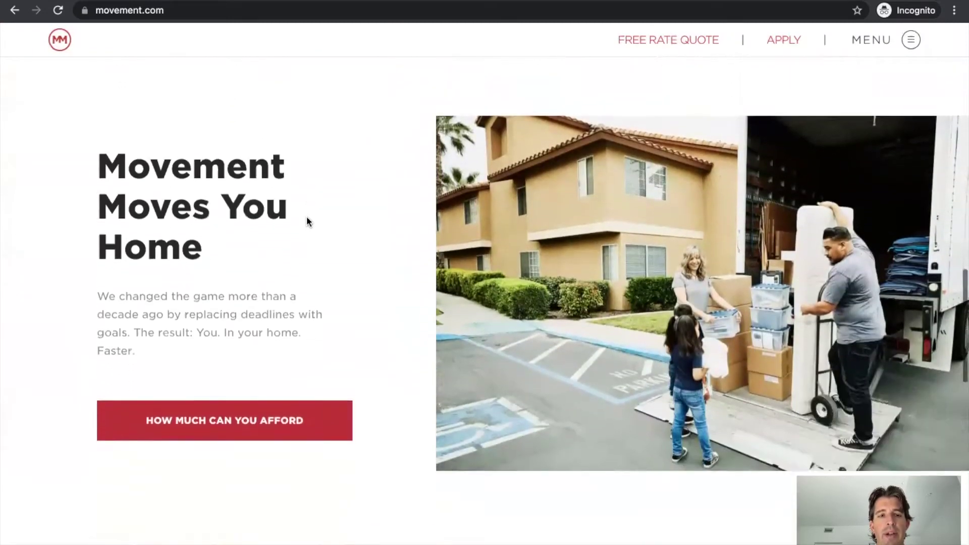
scroll(307, 221, "down", 11)
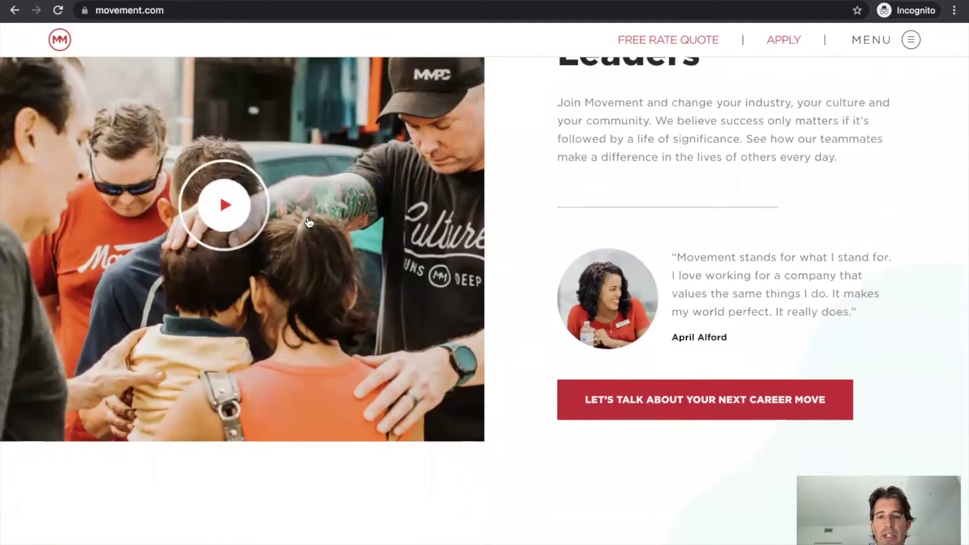
scroll(309, 222, "down", 4)
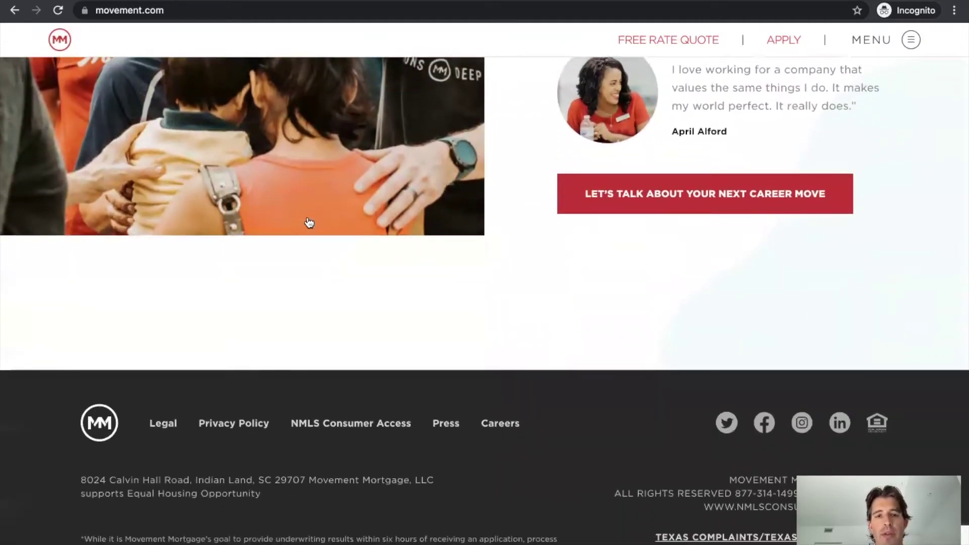
scroll(309, 223, "up", 15)
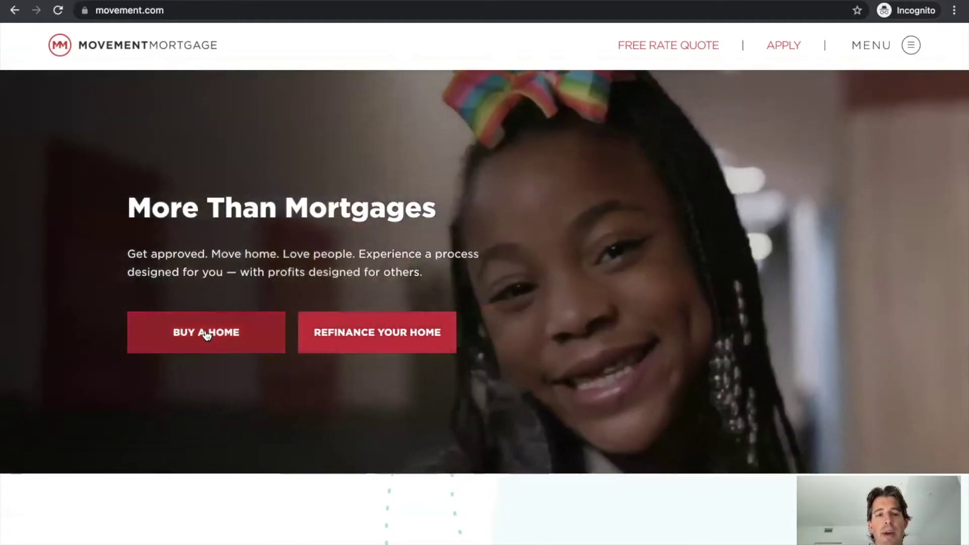
Start Buy a Home with zip 29464, a signed purchase agreement, a $35,000 budget, and no agent
left_click(207, 335)
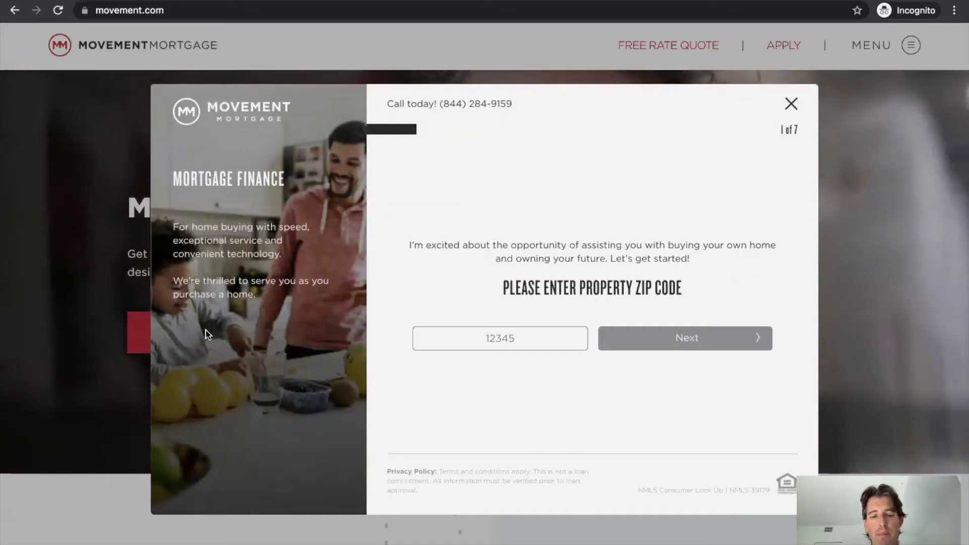
type("2946")
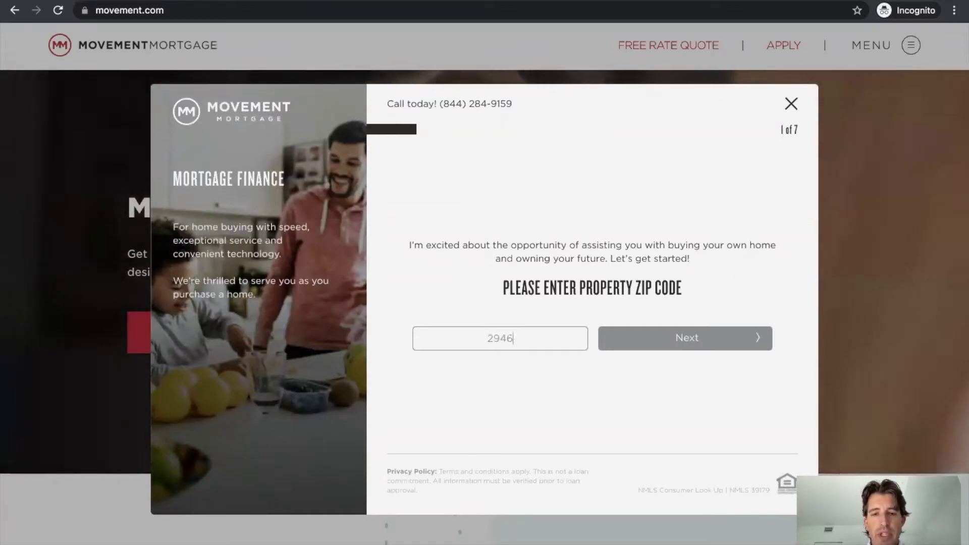
type("4")
left_click(675, 339)
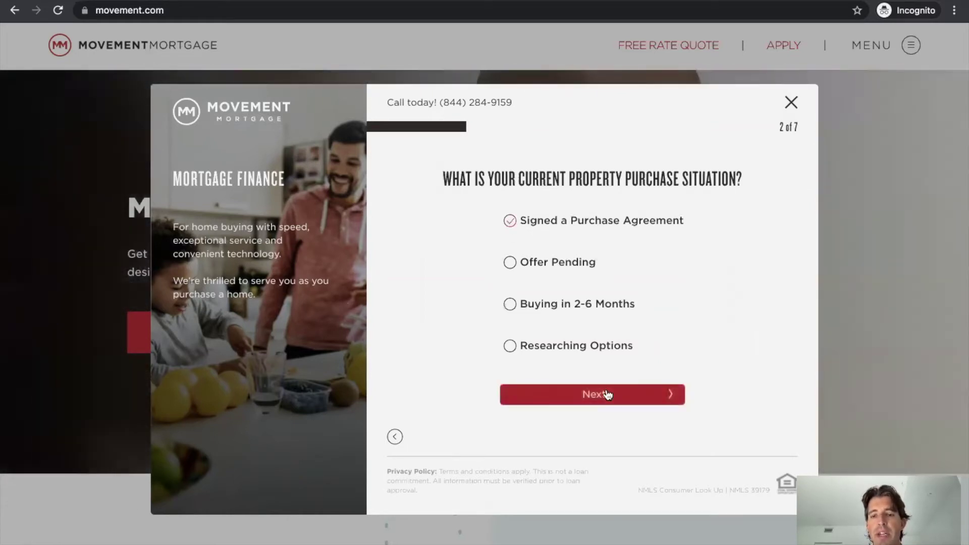
left_click(605, 394)
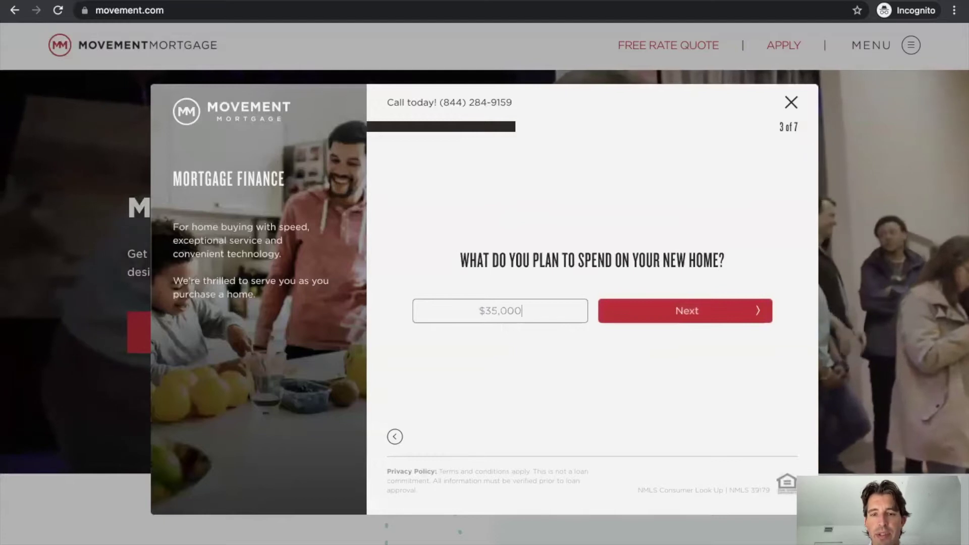
left_click(672, 322)
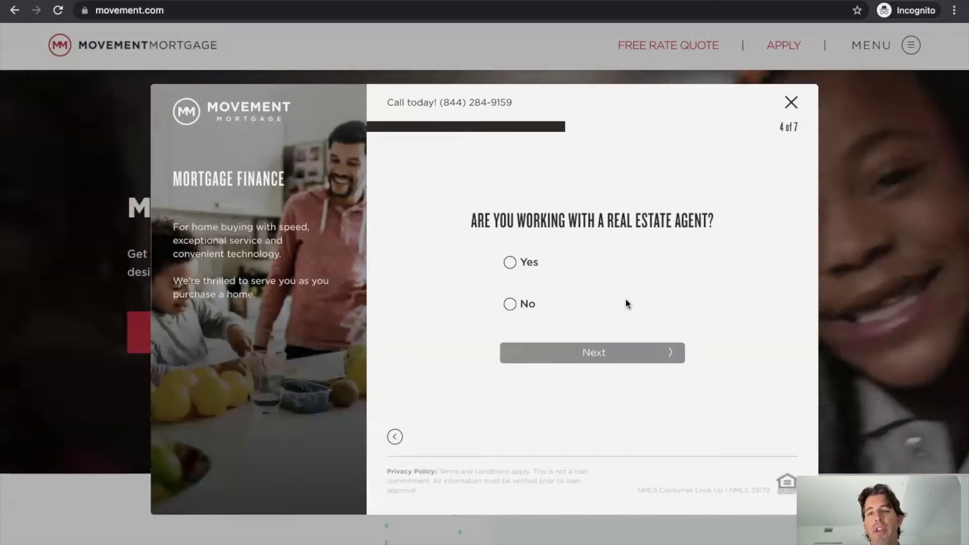
left_click(510, 303)
Enter the applicant's first and last name and submit it
left_click(598, 357)
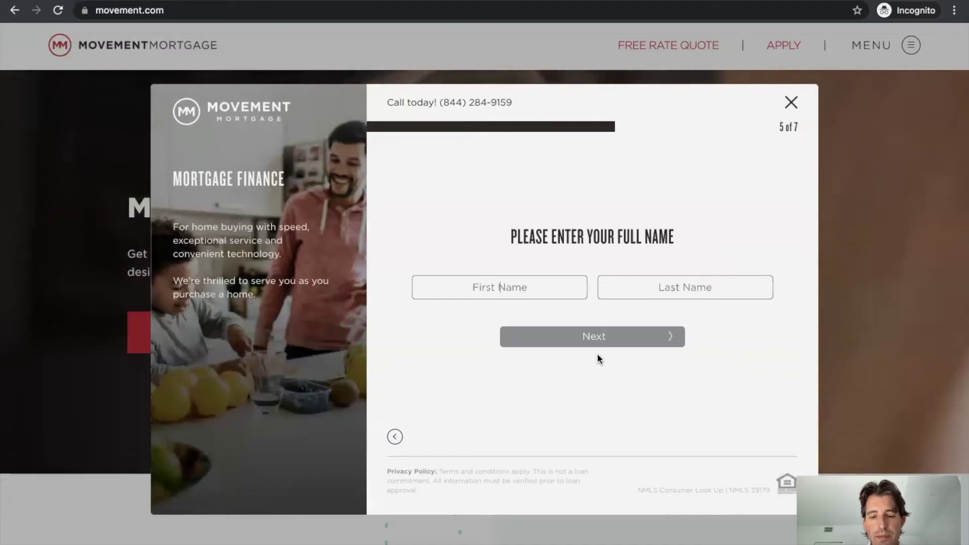
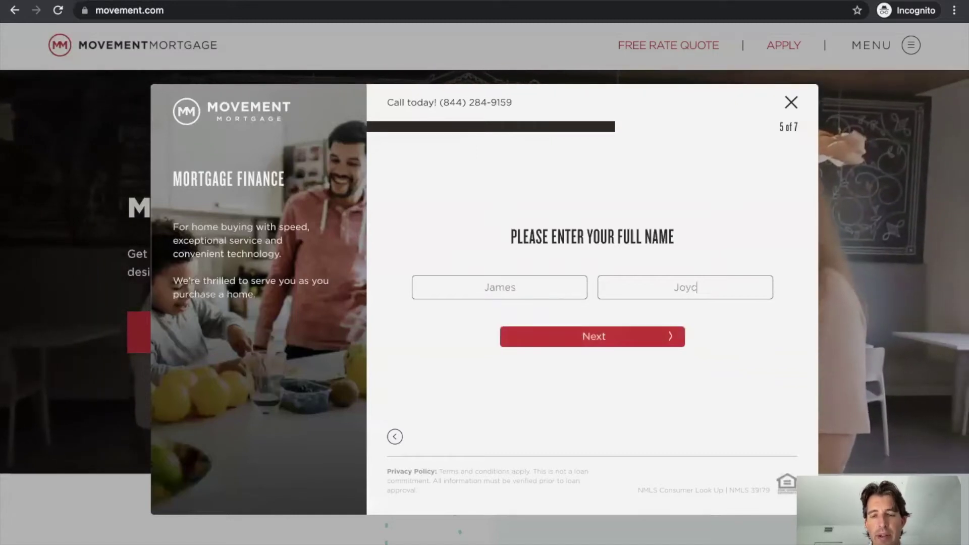
left_click(595, 337)
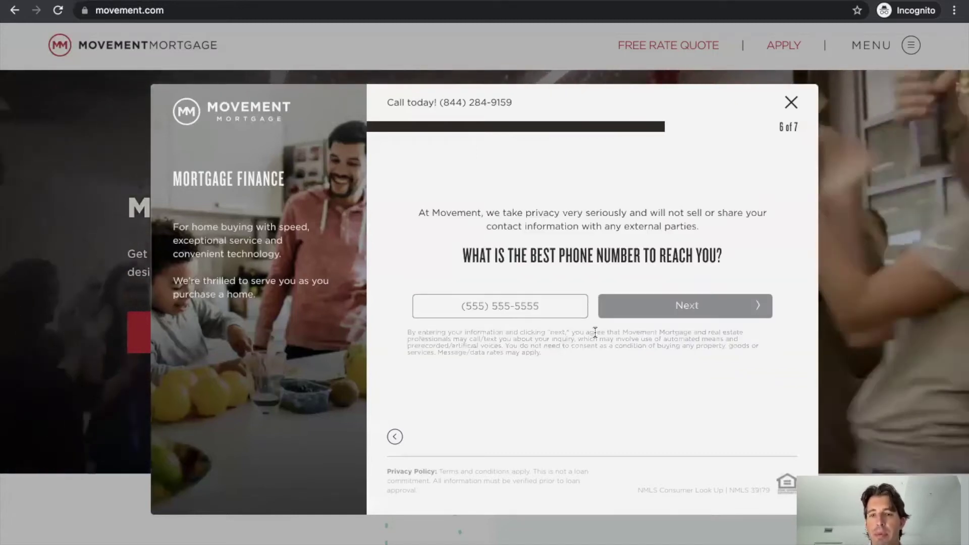
Enter the applicant's phone number and continue to the email step
left_click(518, 309)
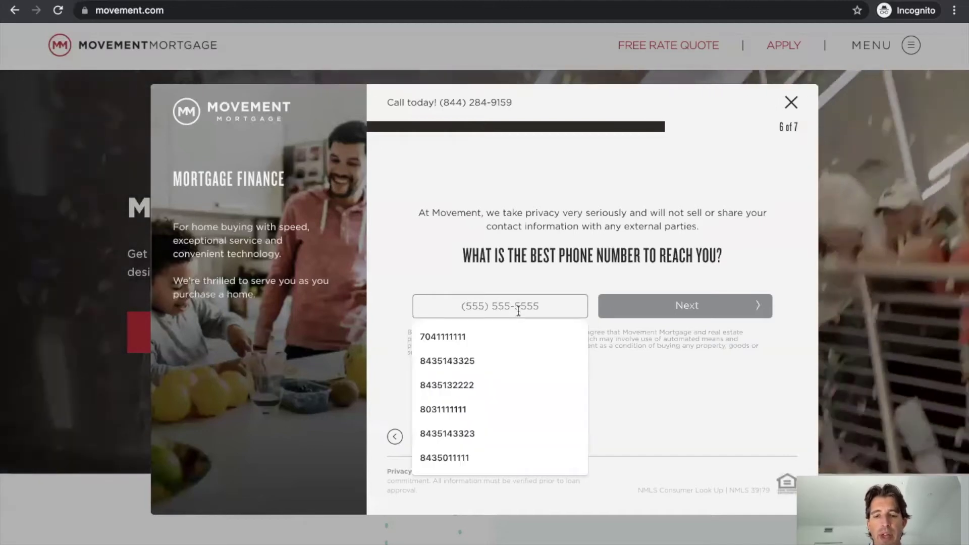
type("704) 111-1111")
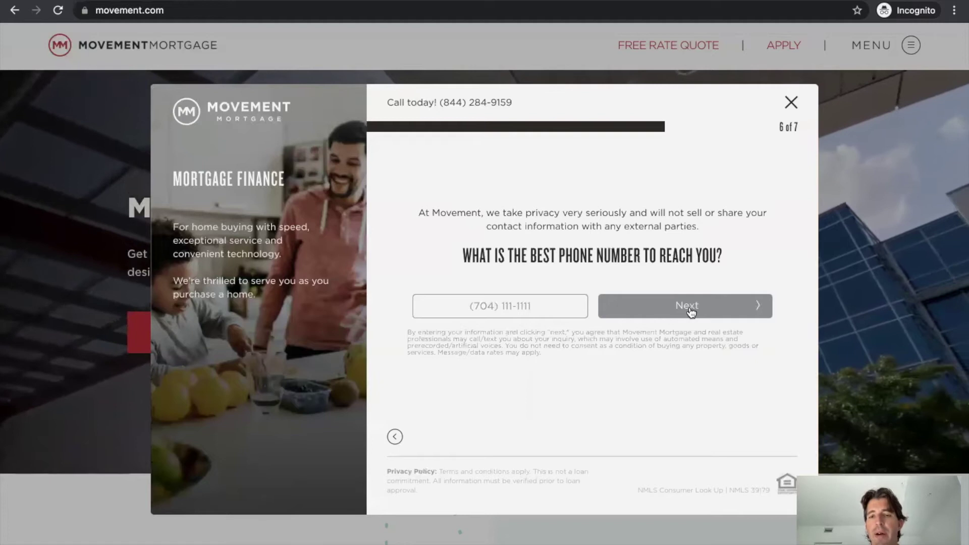
left_click(691, 309)
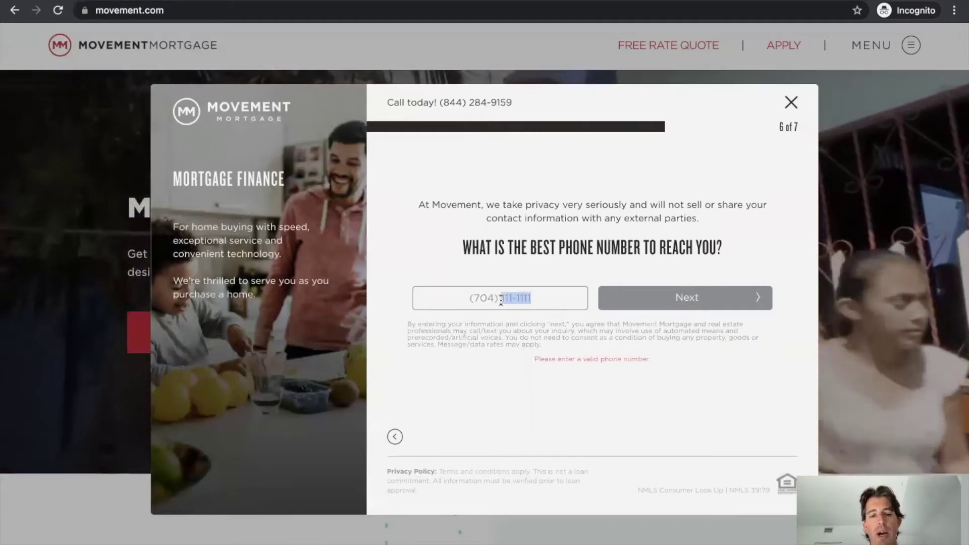
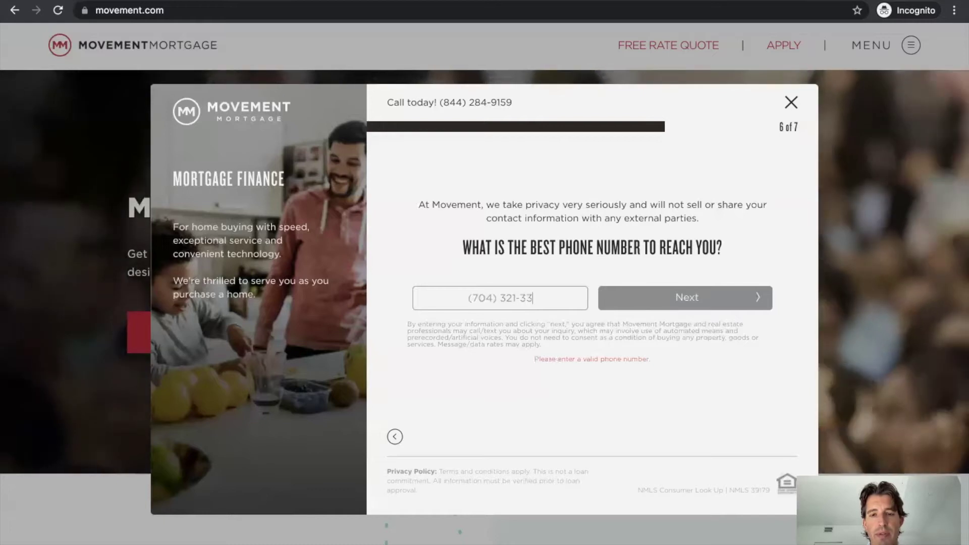
left_click(687, 295)
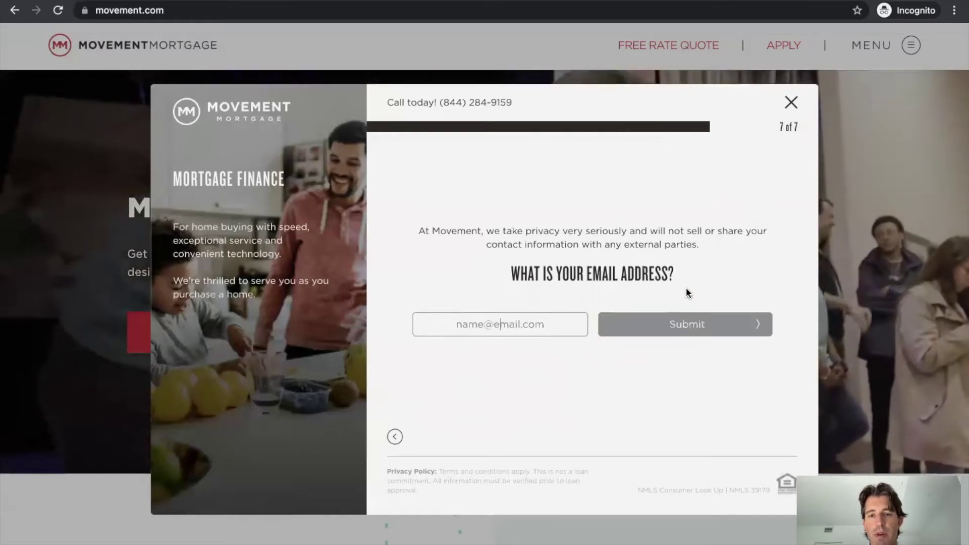
Fill in the email from a saved autofill suggestion and submit the information request
left_click(509, 319)
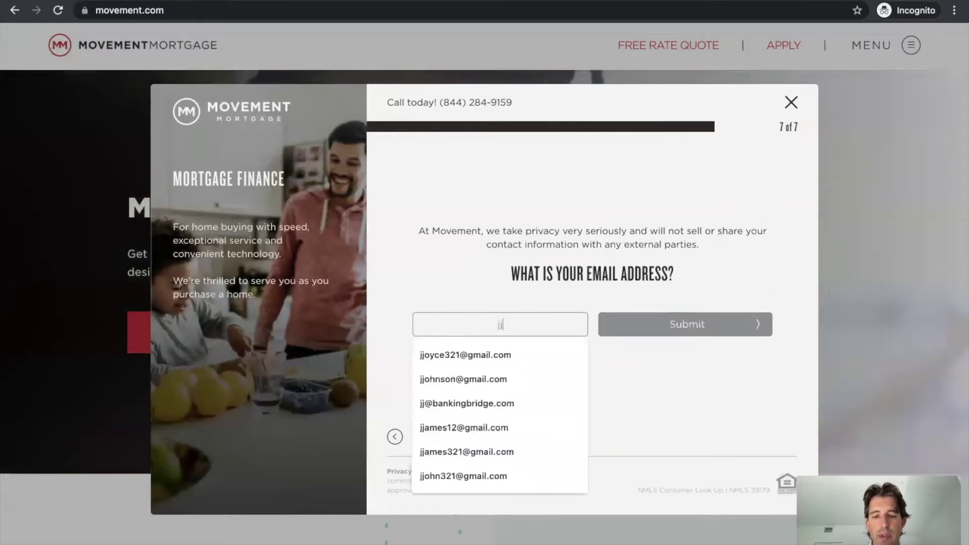
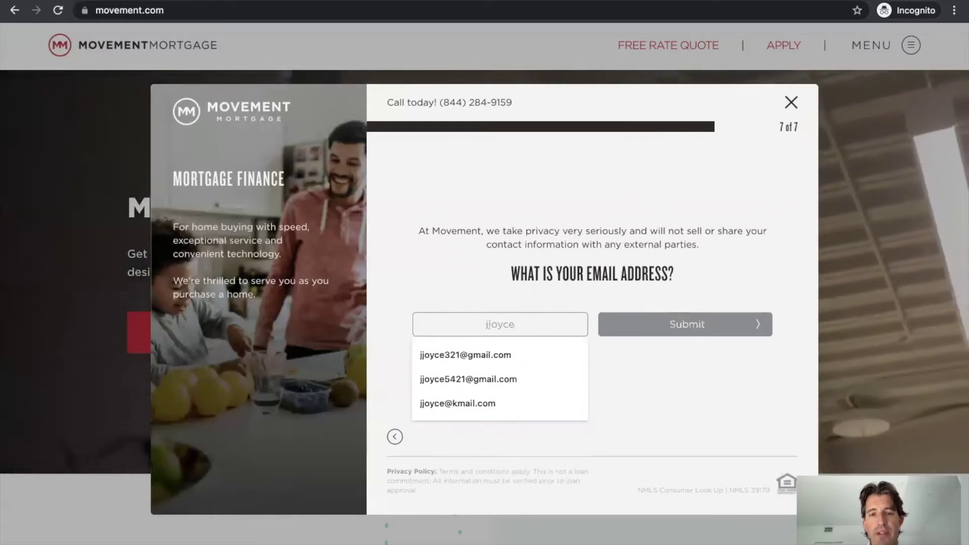
left_click(503, 355)
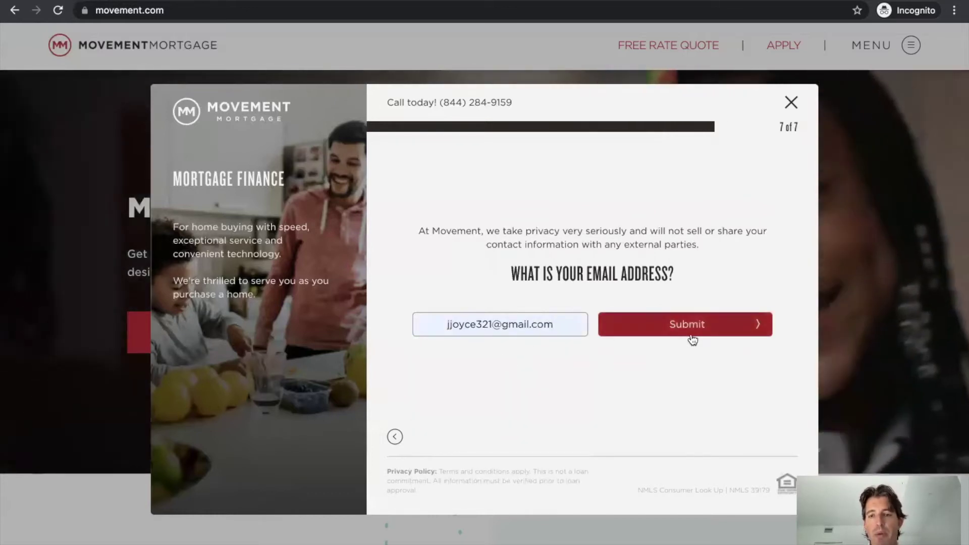
left_click(693, 336)
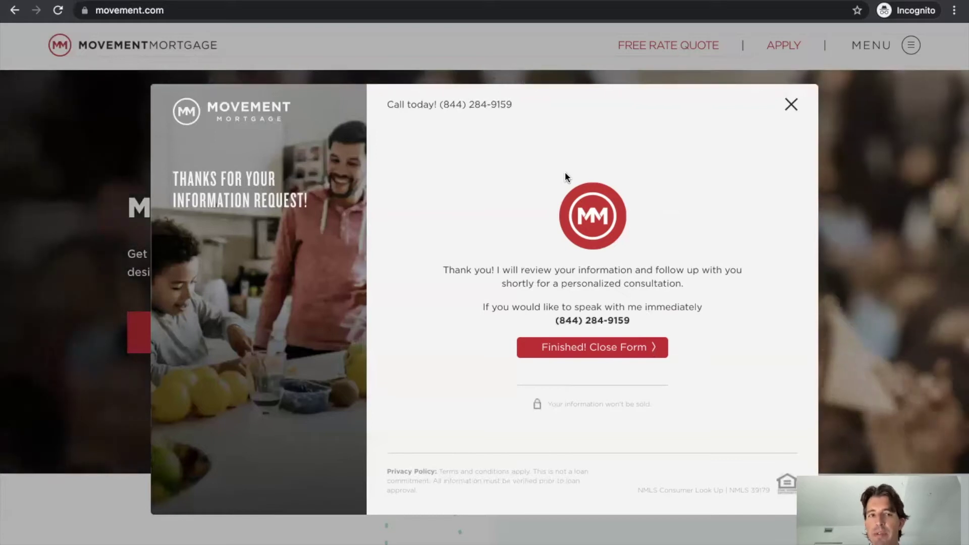
Dismiss the form with 'Finished! Close Form' and open the MENU hamburger navigation
left_click(791, 105)
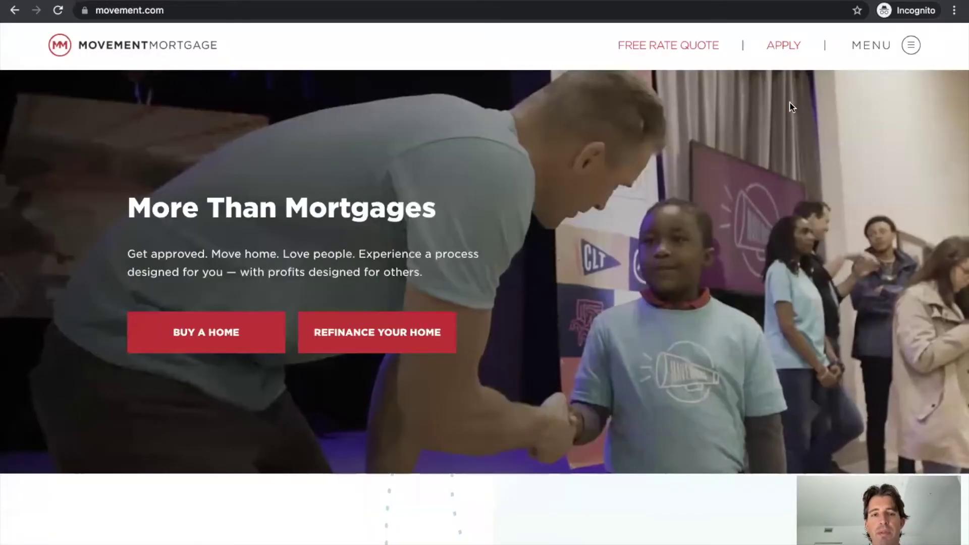
scroll(429, 354, "down", 1)
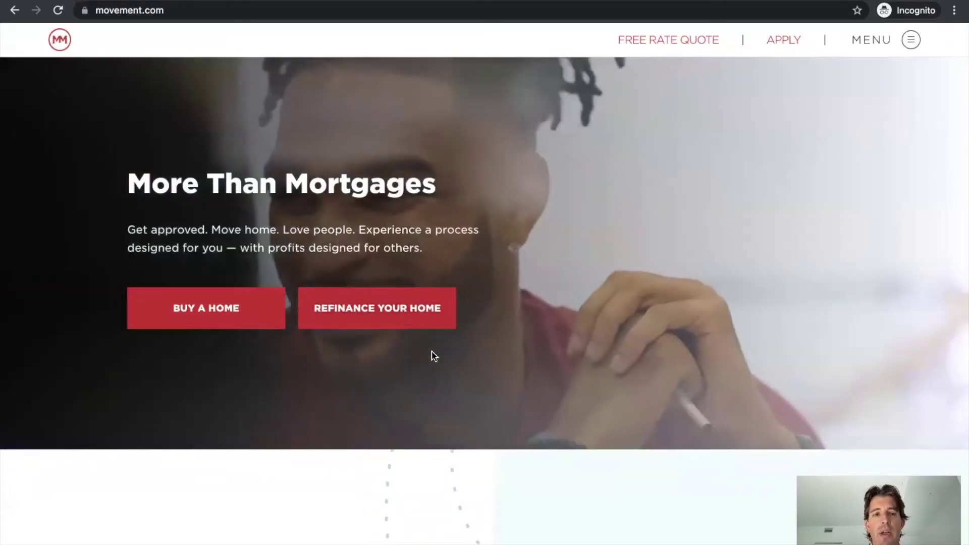
scroll(282, 303, "up", 1)
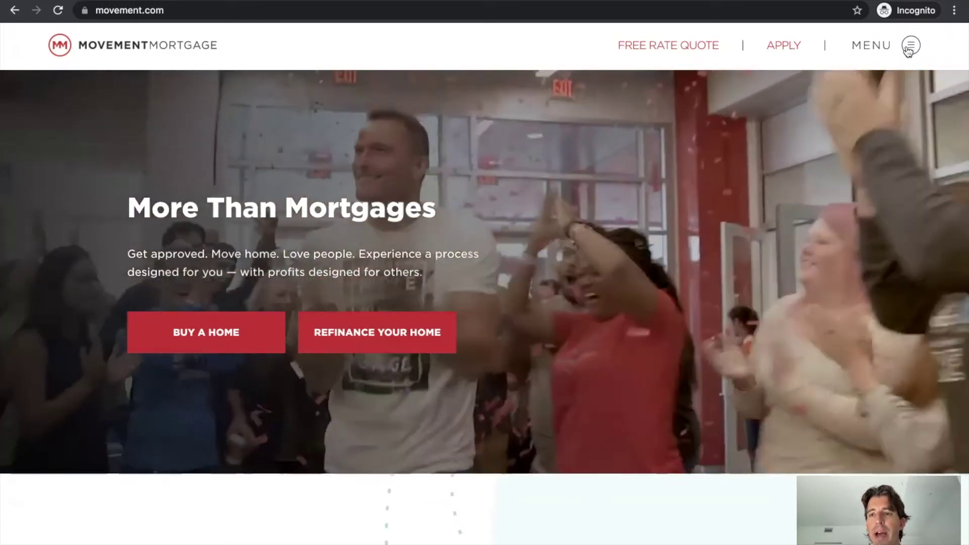
left_click(908, 46)
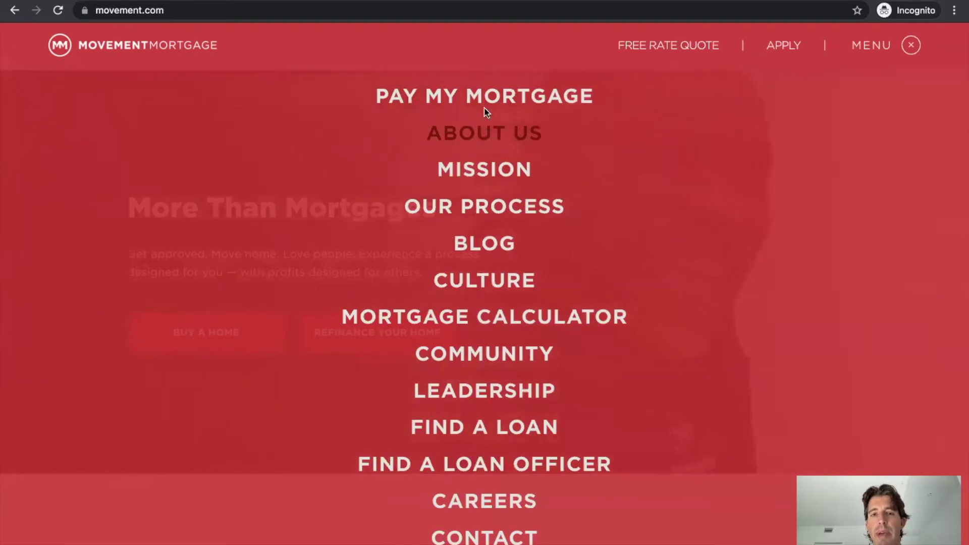
Close the menu, view the FREE RATE QUOTE form's zip-code step, then close it
left_click(911, 44)
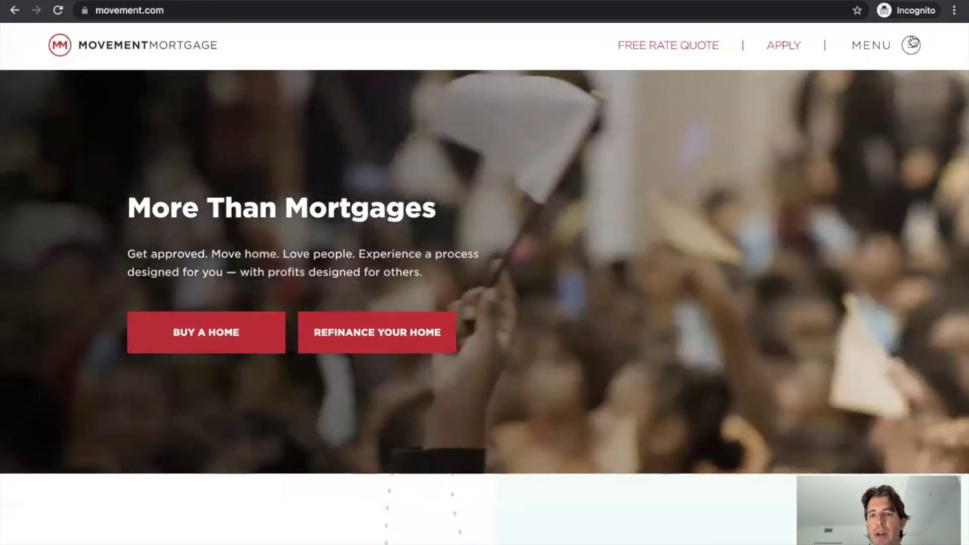
left_click(678, 45)
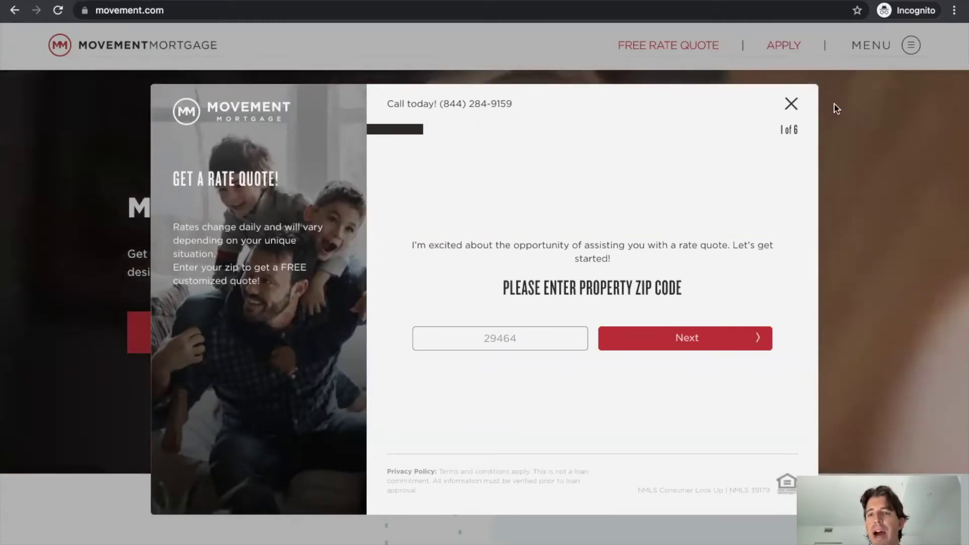
left_click(792, 107)
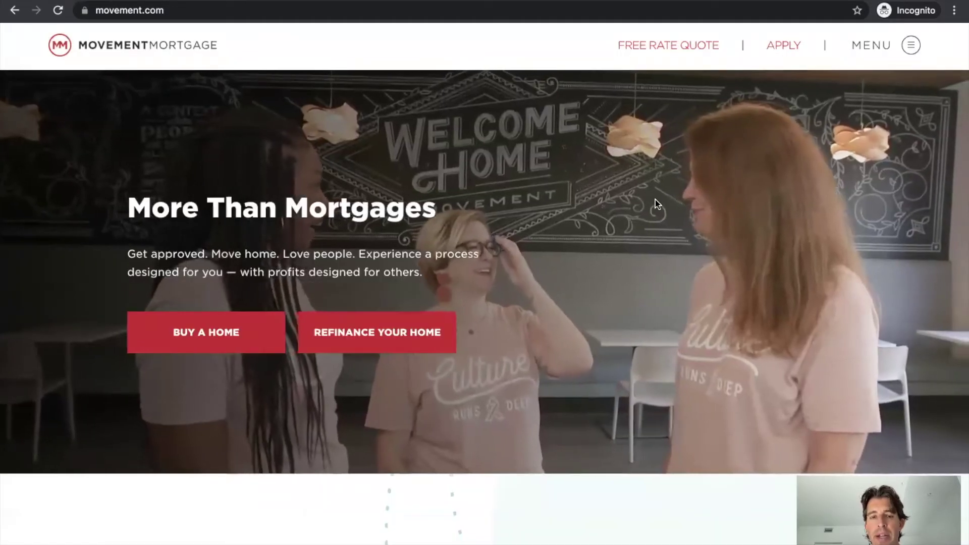
Scroll the homepage to the footer, back up, then down to 'Movement Moves You Home'
scroll(655, 204, "down", 5)
scroll(655, 204, "down", 5)
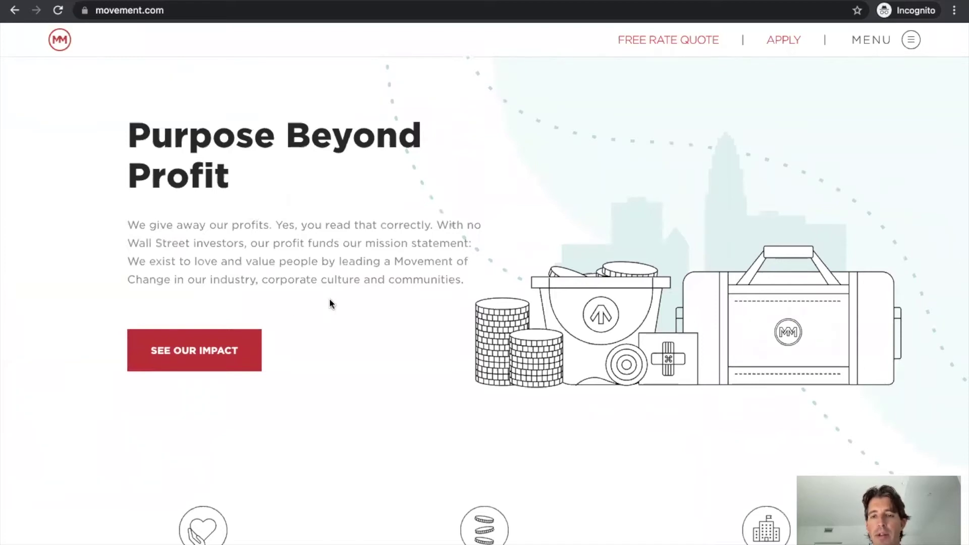
scroll(331, 303, "down", 6)
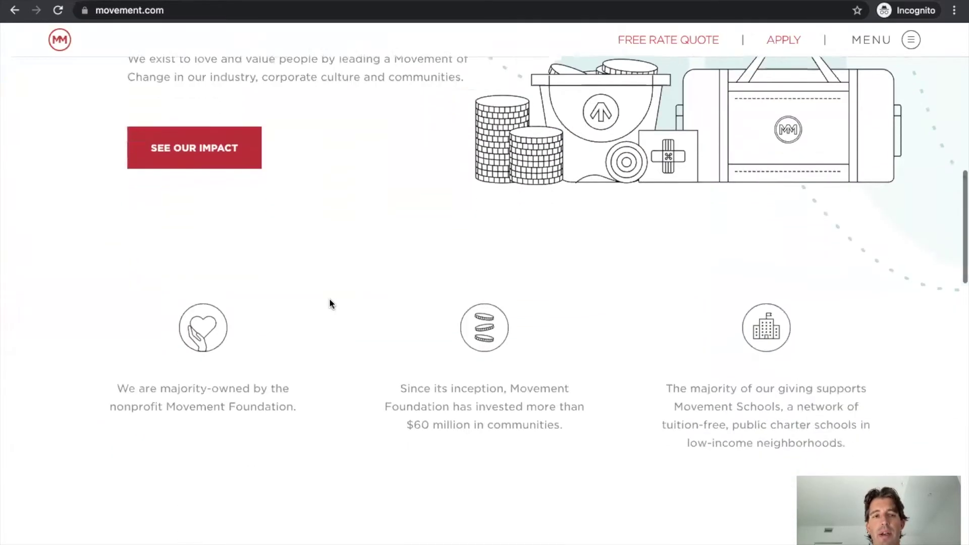
scroll(329, 303, "down", 7)
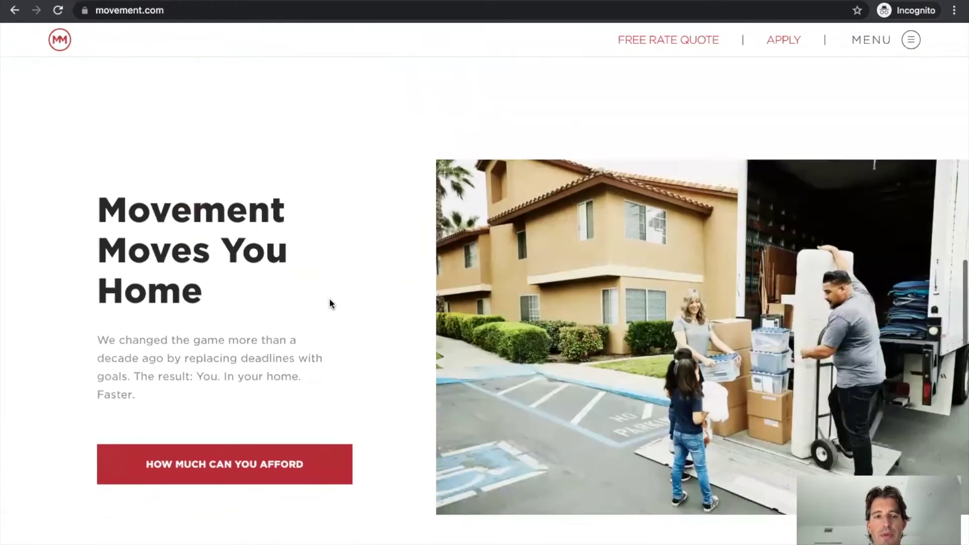
scroll(365, 360, "down", 1)
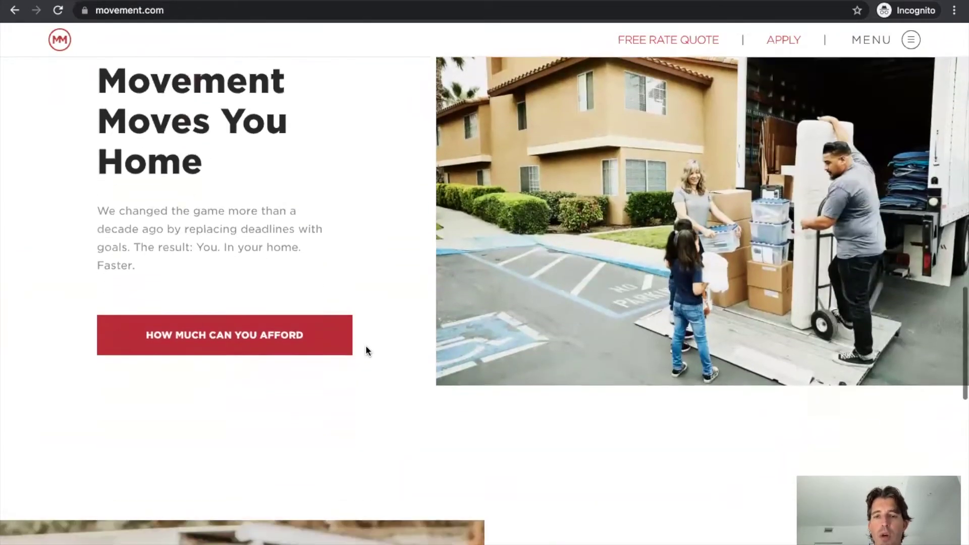
scroll(304, 454, "down", 10)
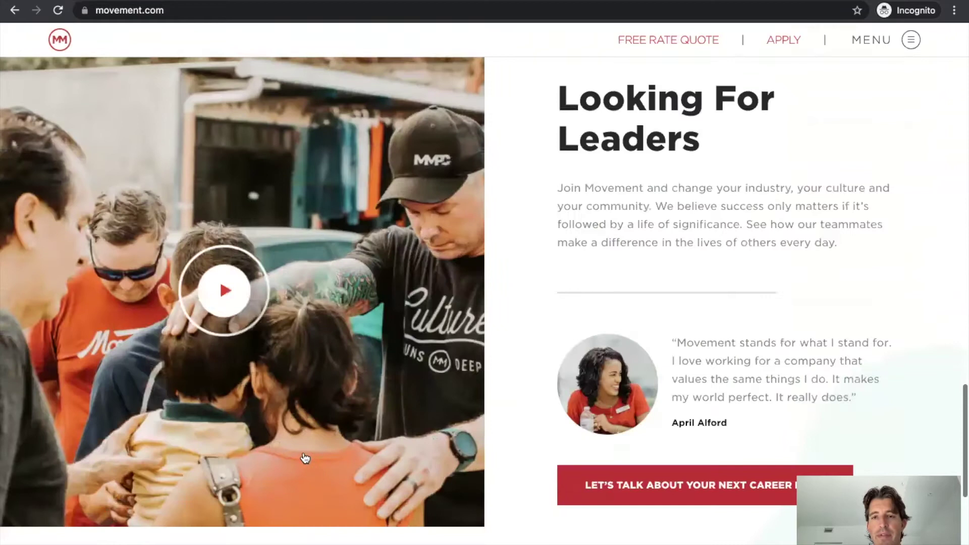
scroll(304, 459, "down", 4)
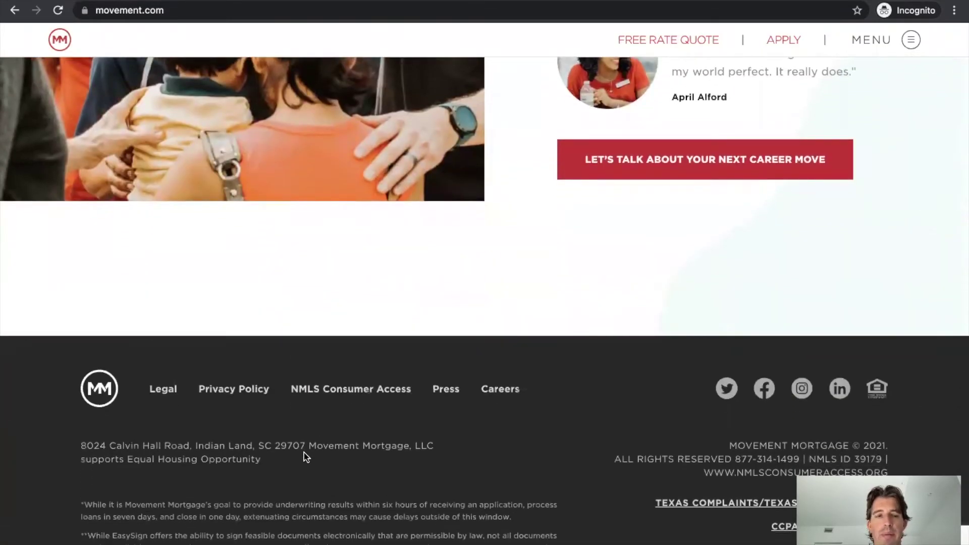
scroll(305, 457, "up", 20)
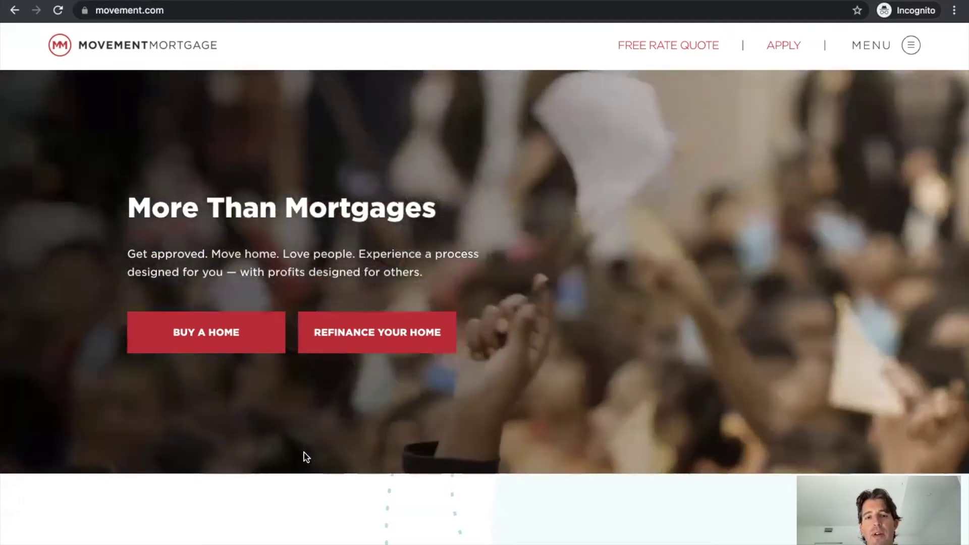
scroll(304, 454, "down", 10)
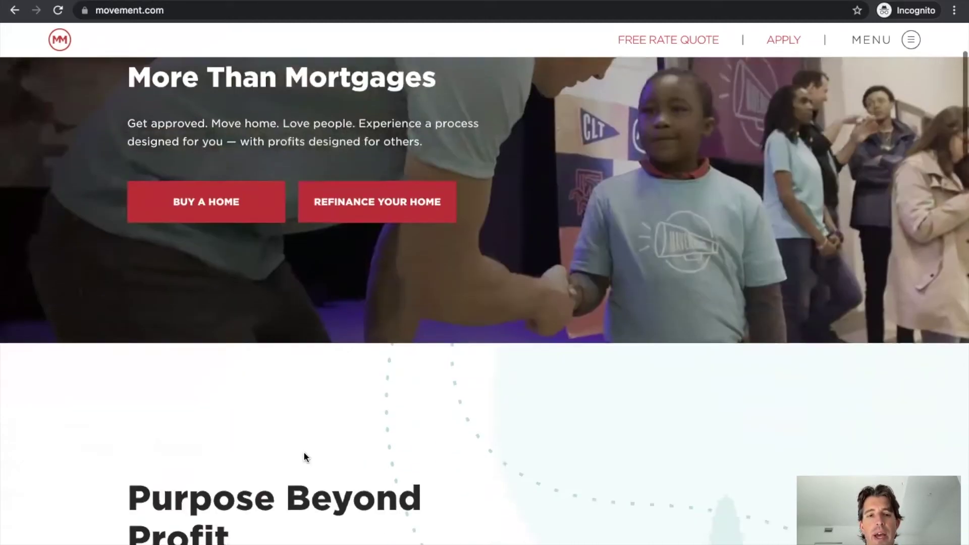
scroll(304, 452, "down", 10)
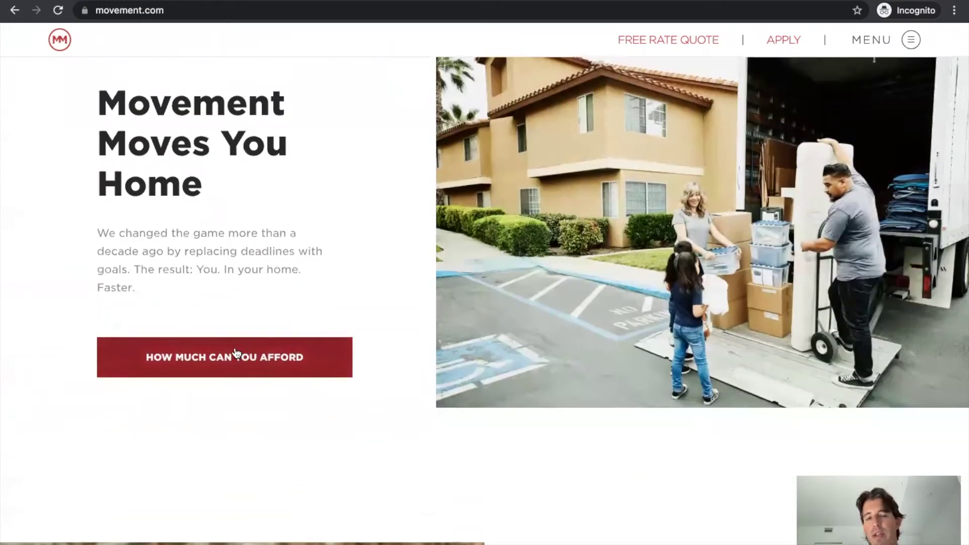
left_click(237, 357)
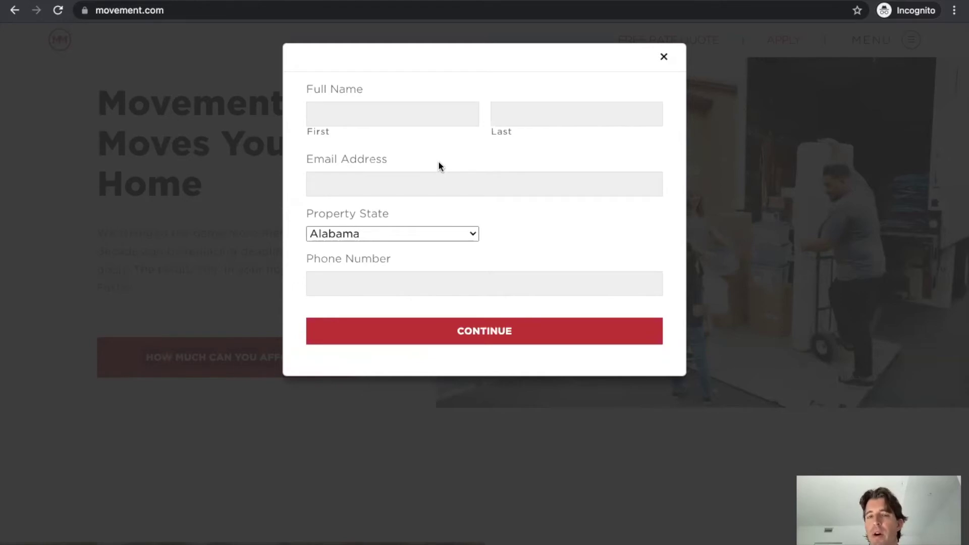
left_click(663, 57)
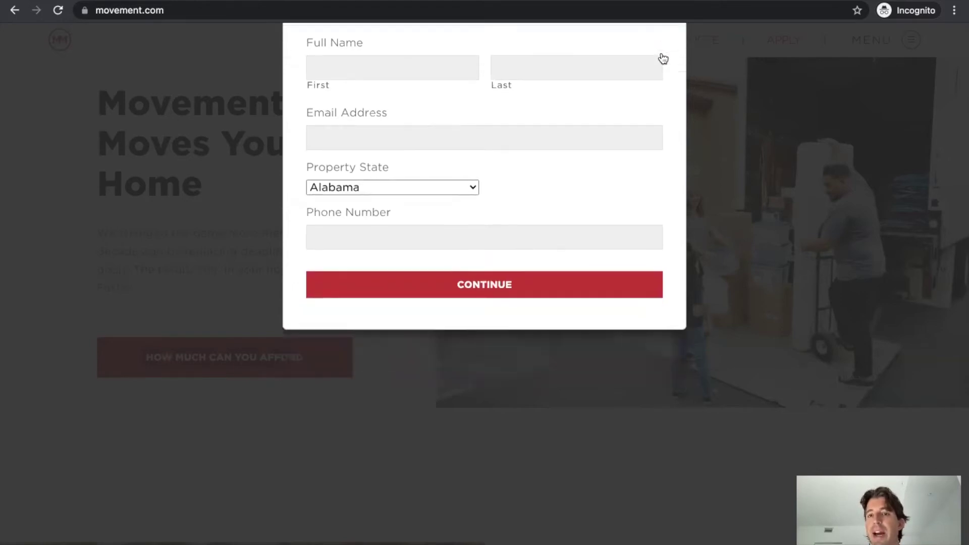
scroll(637, 212, "up", 2)
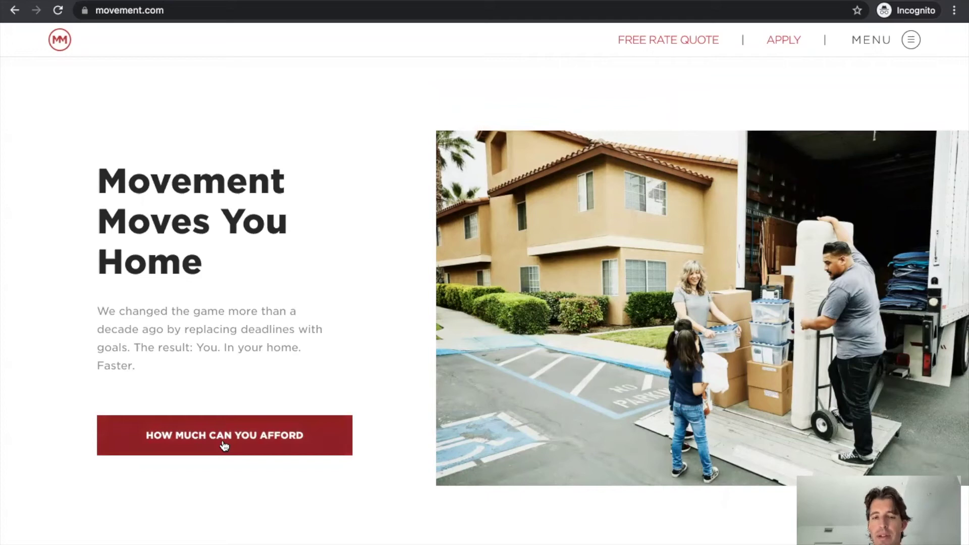
Go to the Mortgage Calculator page from the site navigation menu
scroll(473, 427, "down", 6)
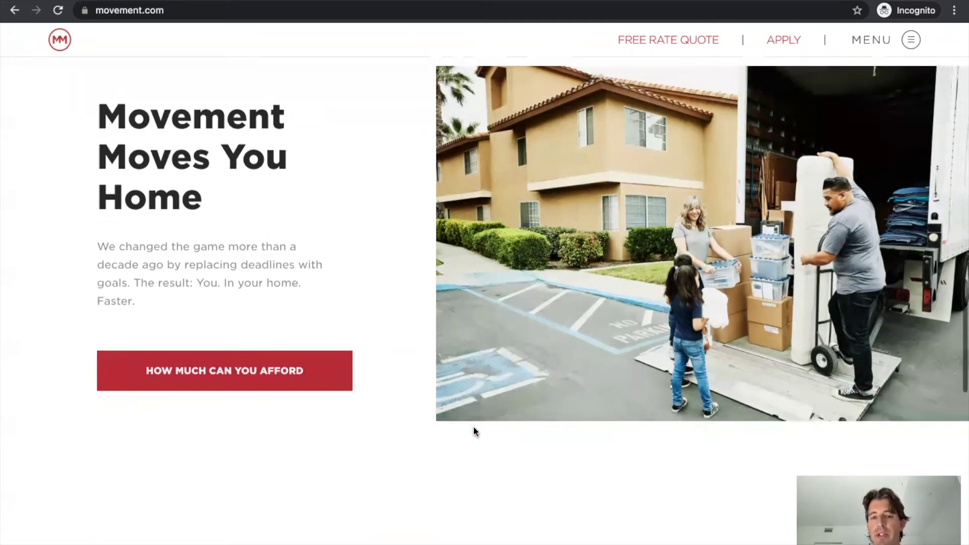
scroll(474, 428, "up", 15)
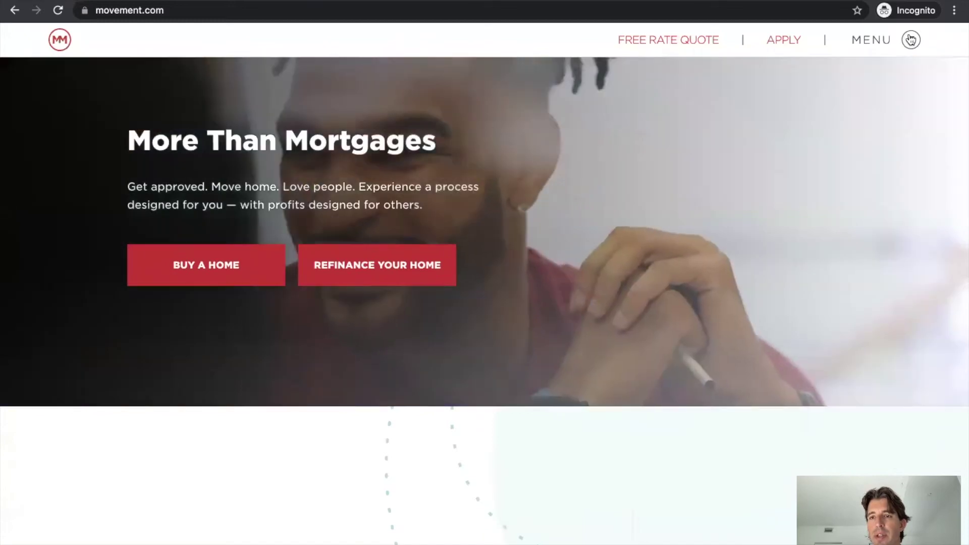
left_click(911, 40)
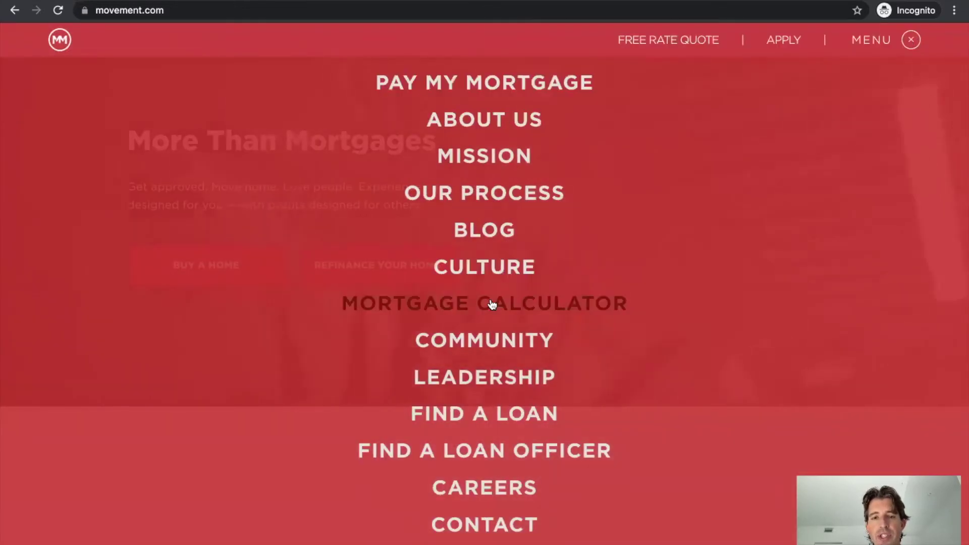
left_click(483, 302)
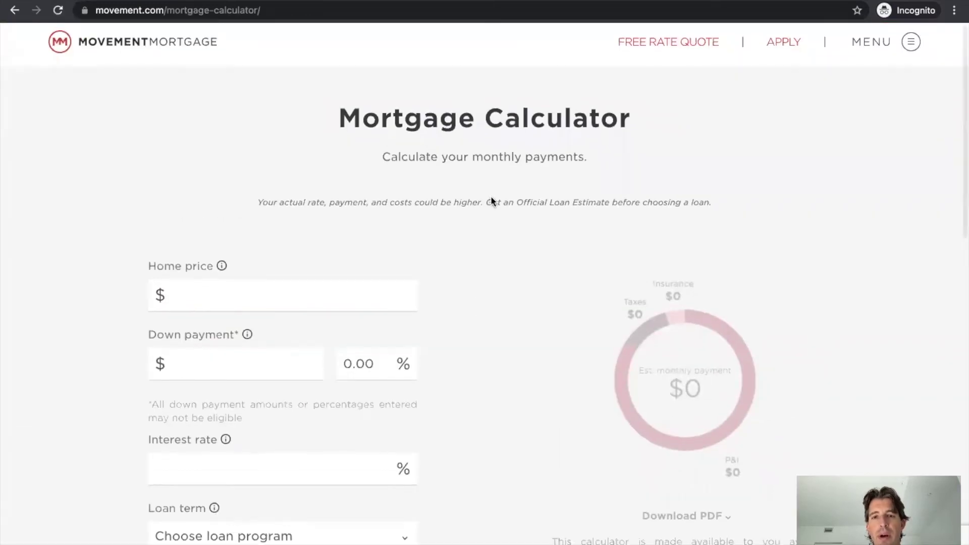
scroll(477, 285, "down", 2)
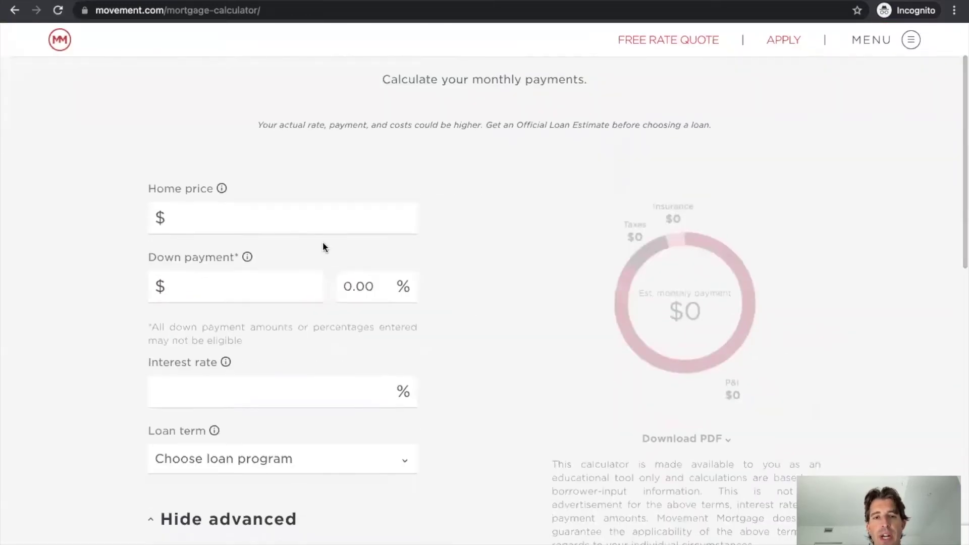
scroll(214, 212, "down", 6)
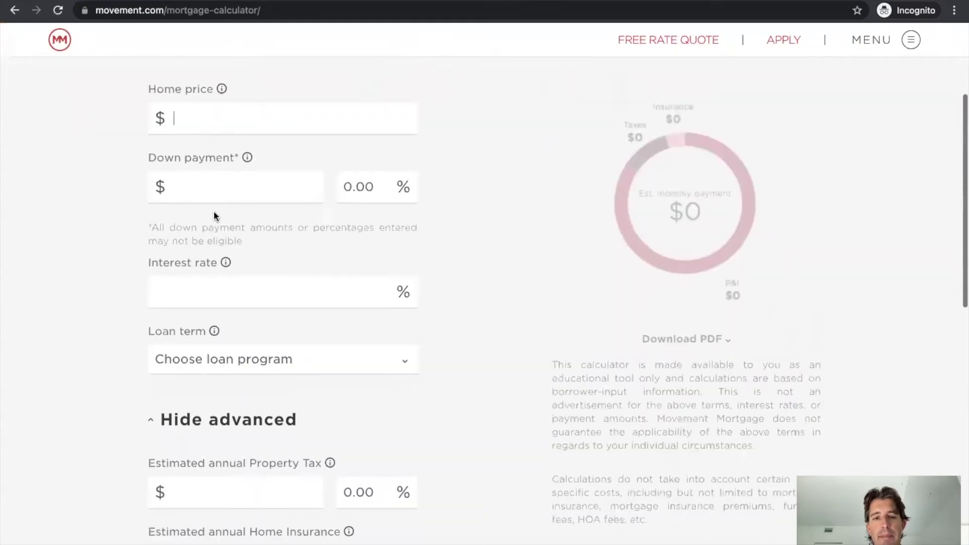
scroll(214, 212, "up", 5)
scroll(214, 213, "down", 4)
scroll(215, 212, "up", 2)
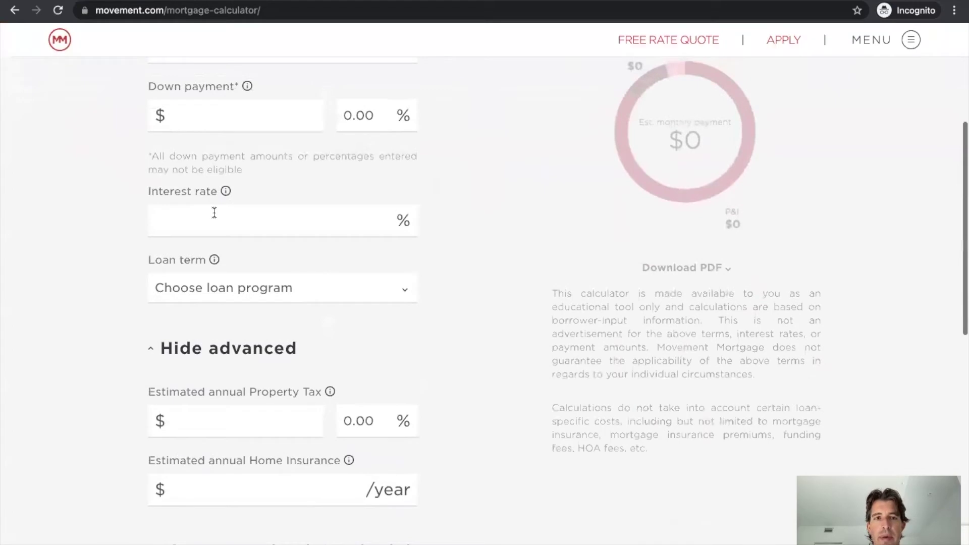
scroll(213, 215, "up", 4)
Enter the $500,000 price and $100,000 down, 3% interest, and a 30 year fixed term
type("50000")
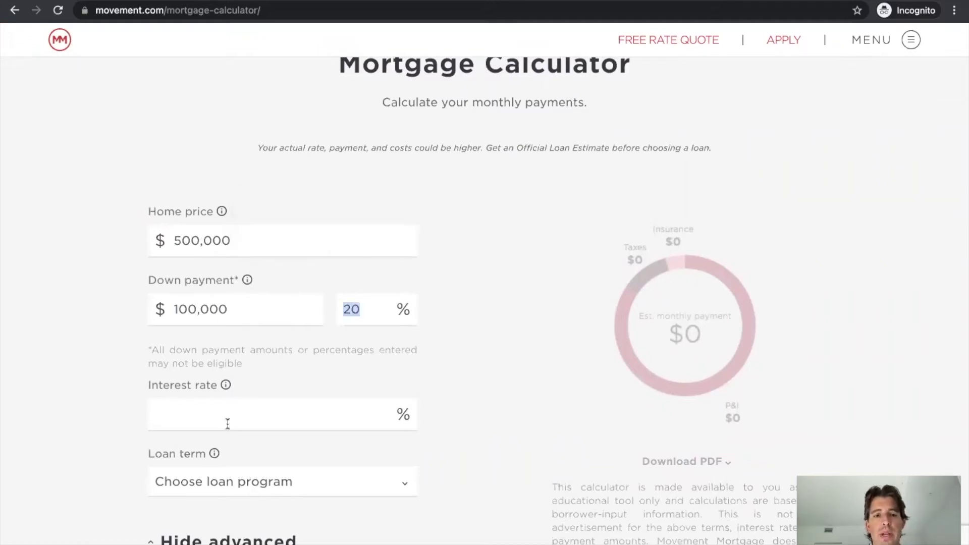
type("3")
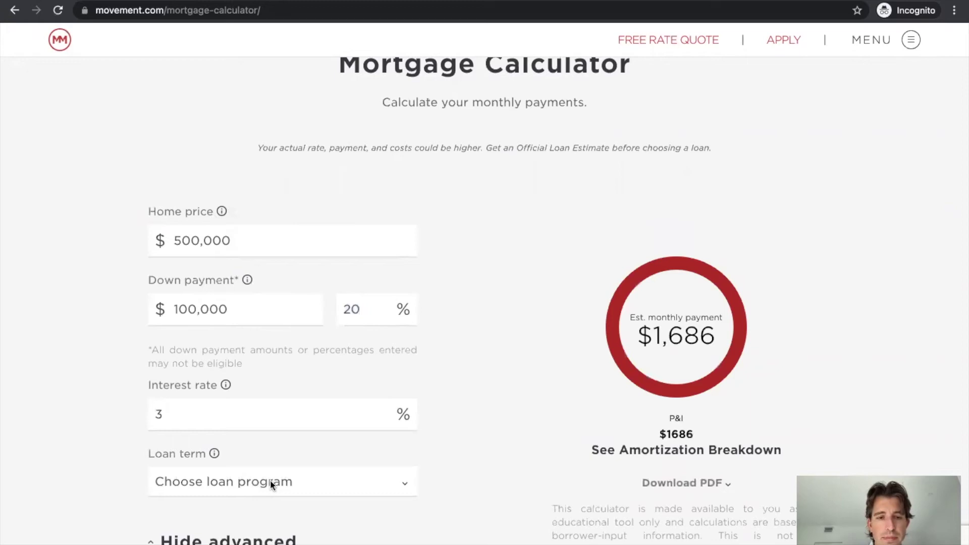
left_click(270, 483)
left_click(262, 502)
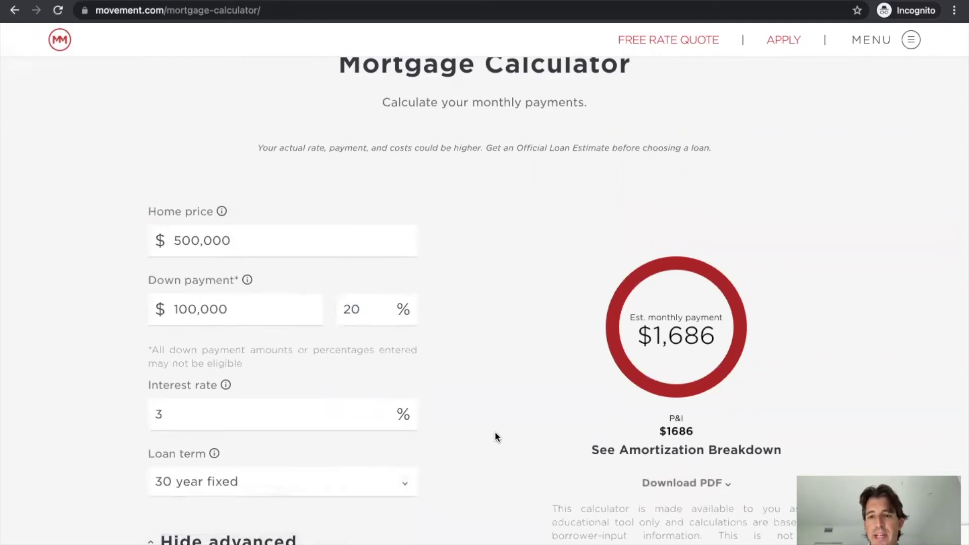
scroll(497, 437, "down", 2)
scroll(497, 438, "up", 1)
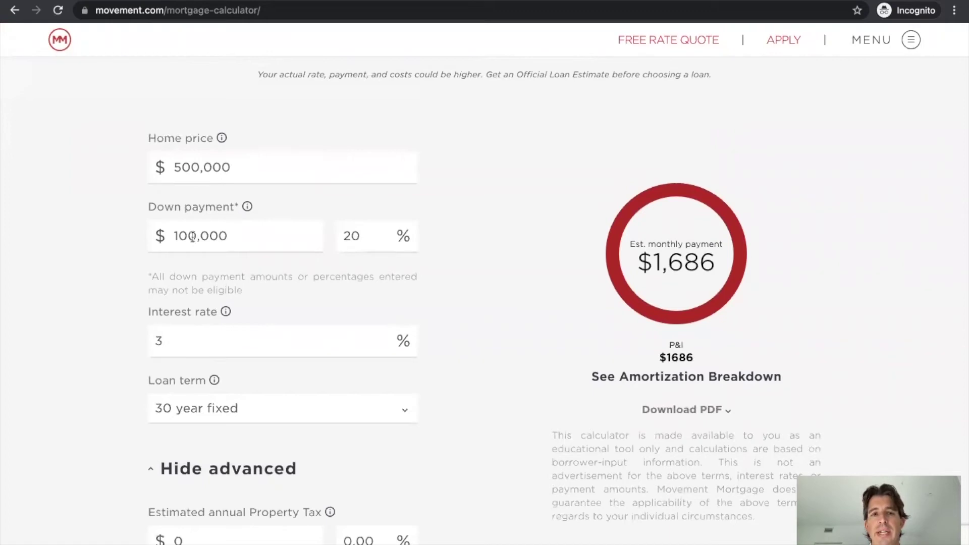
scroll(197, 333, "down", 3)
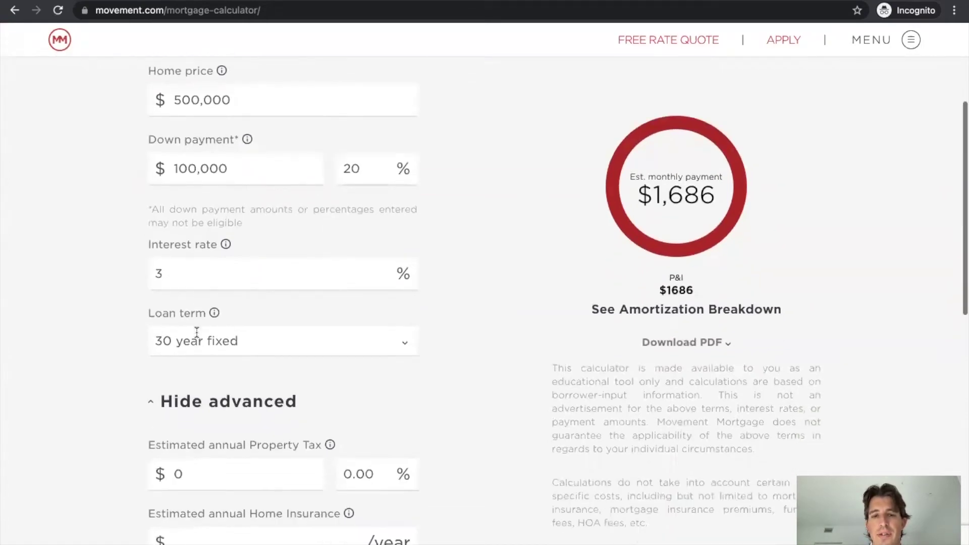
scroll(196, 332, "up", 1)
Change the interest rate to 3.5%, raising the monthly estimate to $1,796
left_click(181, 244)
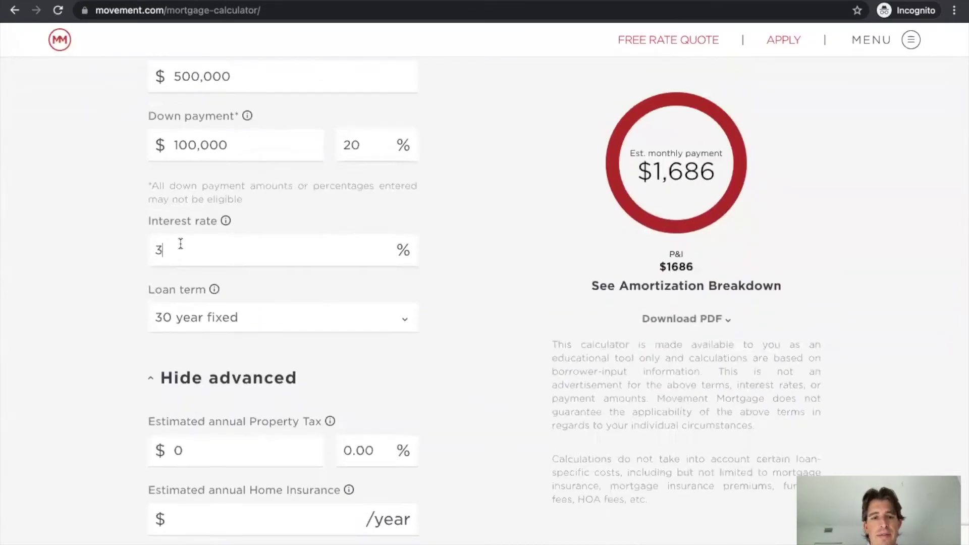
type(".5")
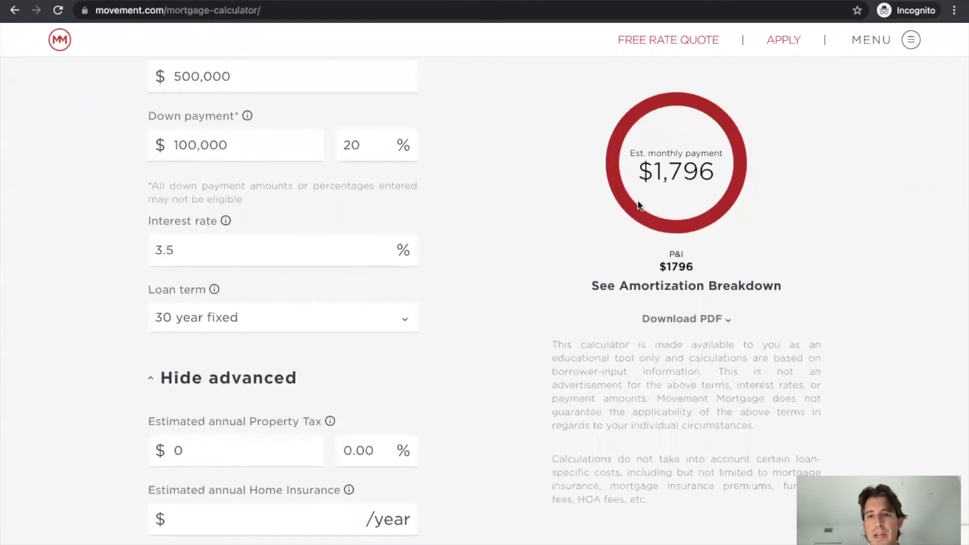
scroll(464, 311, "down", 4)
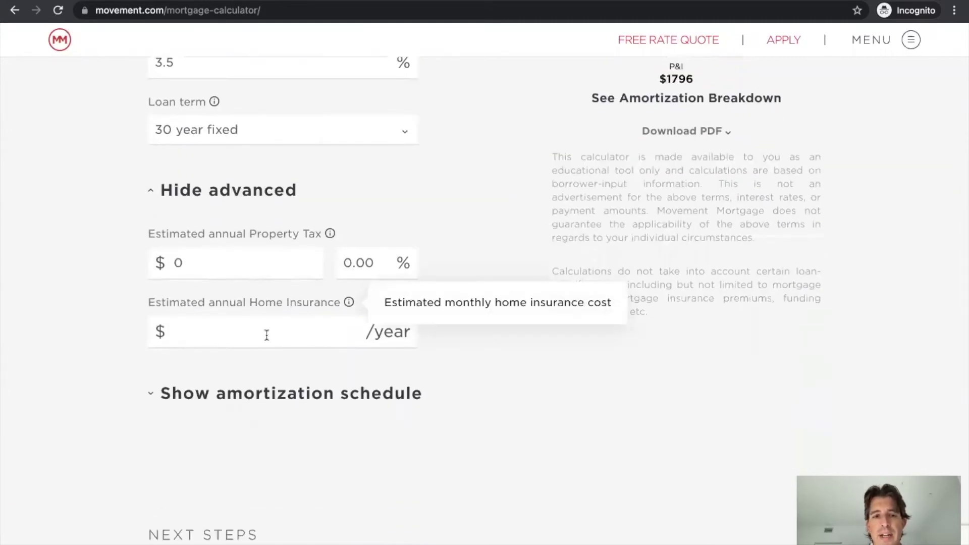
scroll(263, 382, "down", 2)
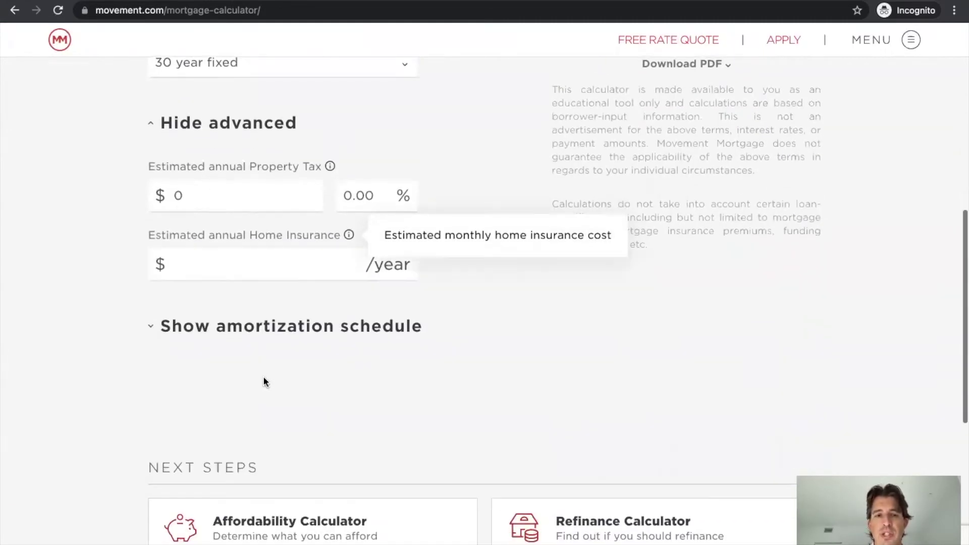
Show the amortization schedule chart, then hide it again
left_click(151, 327)
scroll(321, 343, "down", 5)
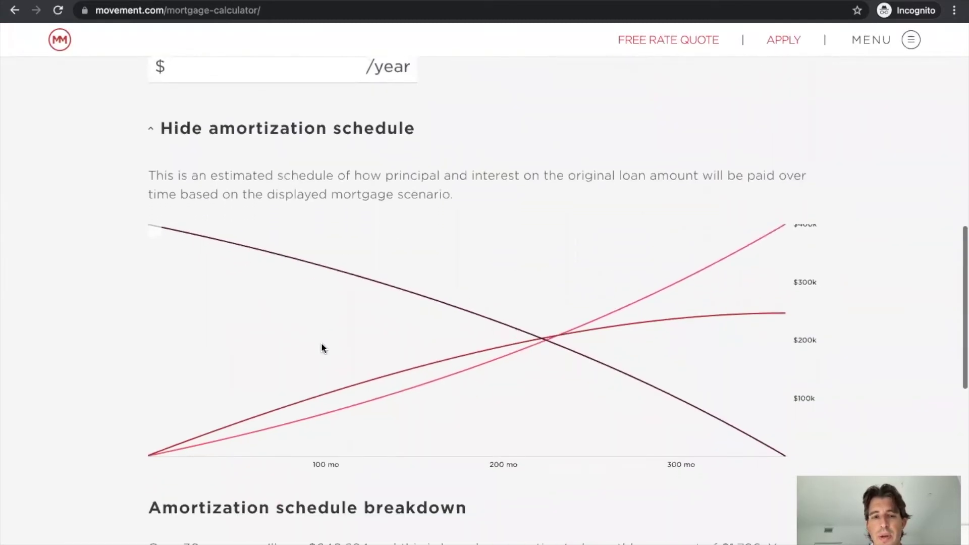
scroll(321, 342, "down", 2)
scroll(322, 343, "up", 5)
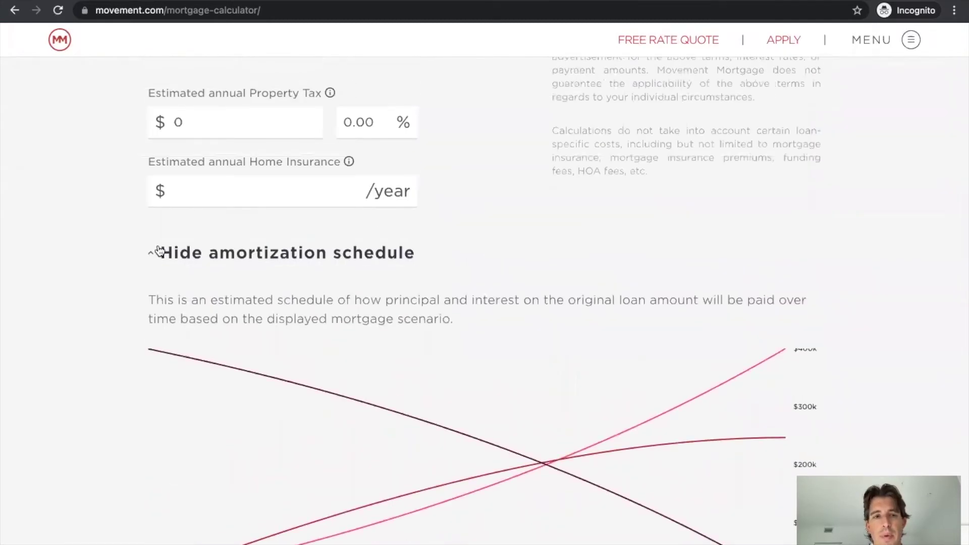
left_click(151, 252)
Scroll to Next Steps and open the Affordability Calculator card
scroll(474, 262, "up", 10)
scroll(474, 265, "down", 1)
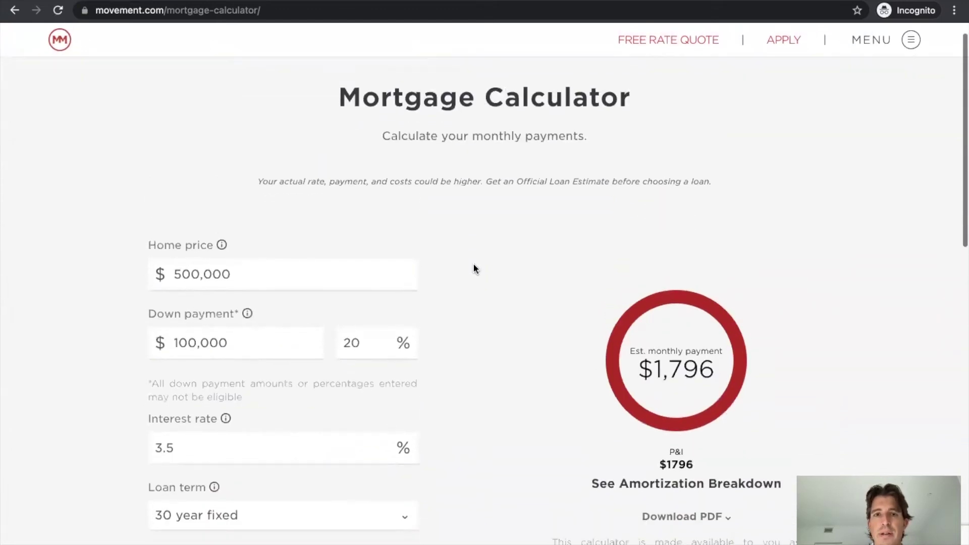
scroll(475, 268, "down", 15)
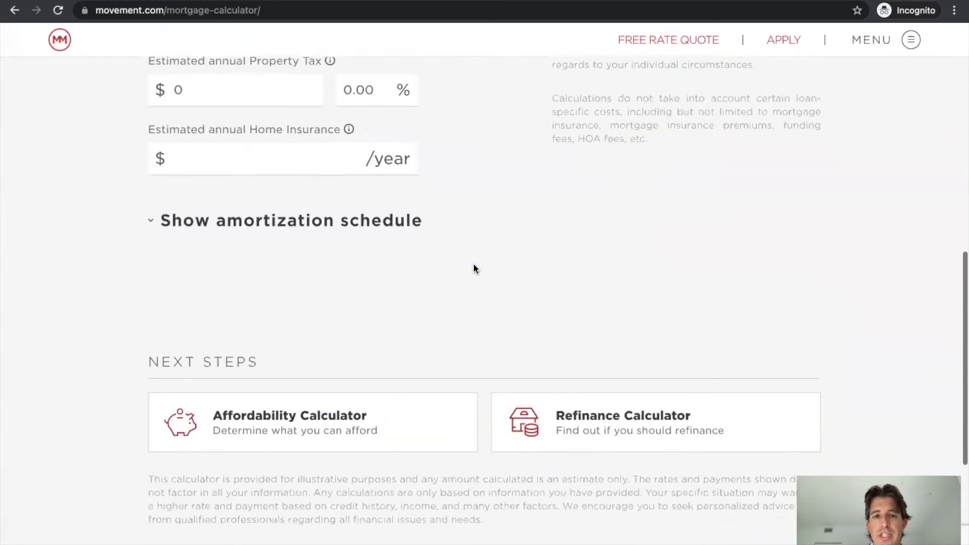
scroll(473, 269, "up", 2)
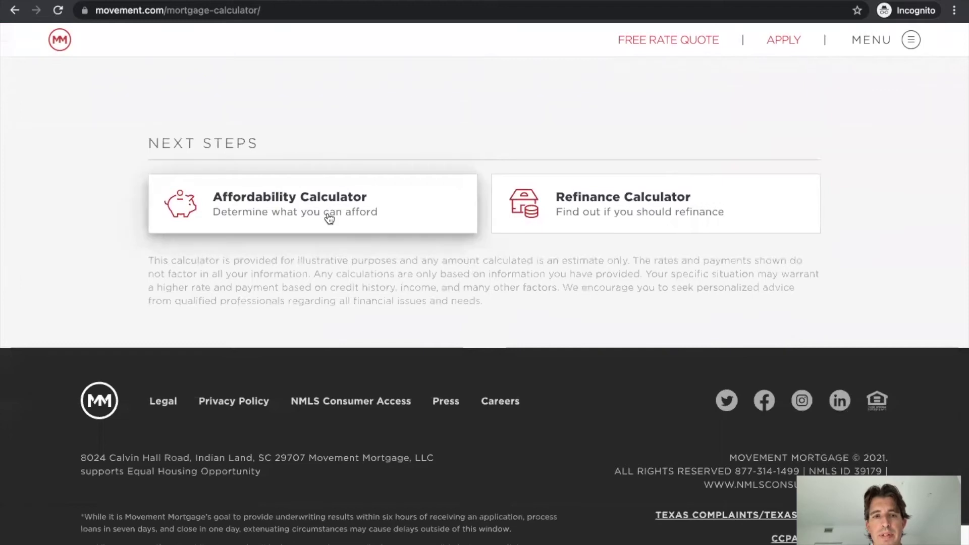
left_click(329, 218)
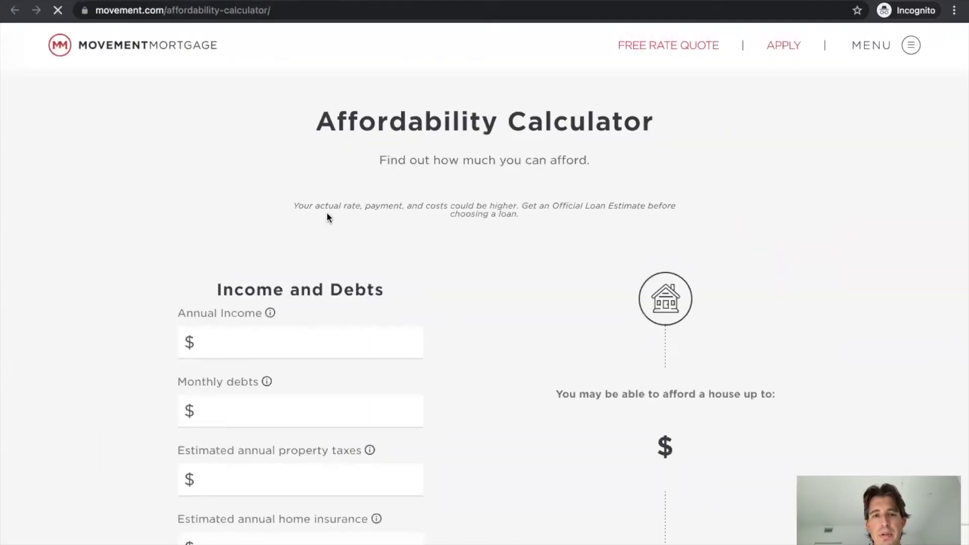
Complete the affordability inputs with $50,000 down and a 30 year fixed loan term
scroll(559, 178, "down", 1)
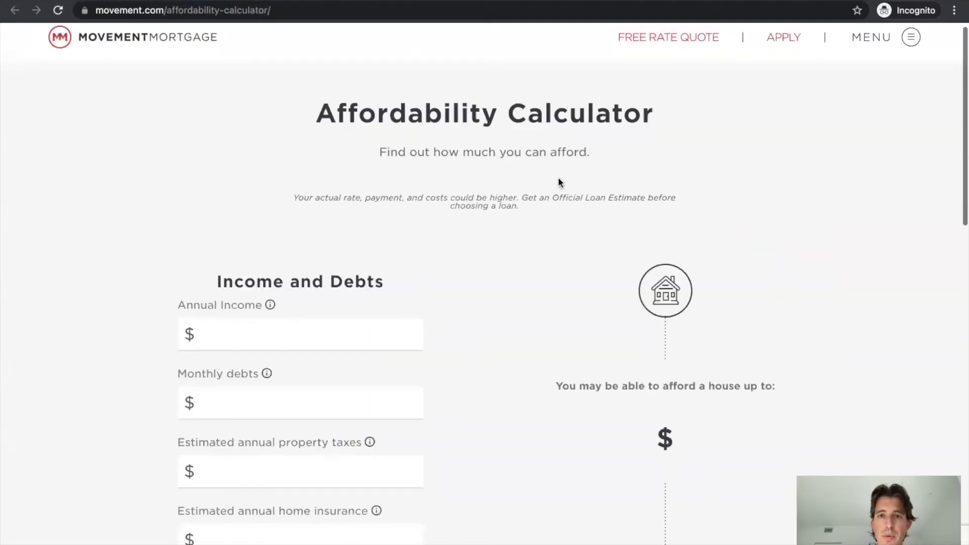
scroll(558, 179, "down", 2)
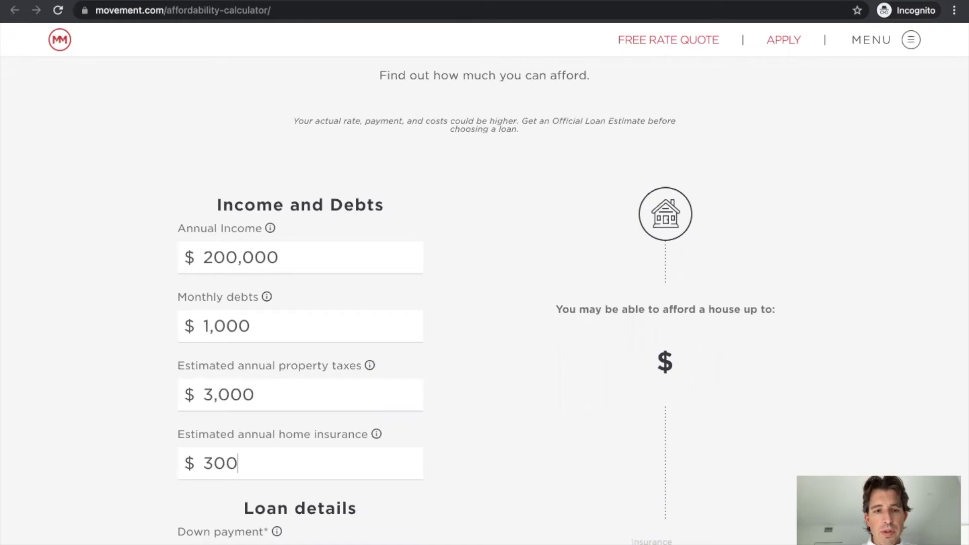
scroll(453, 340, "down", 6)
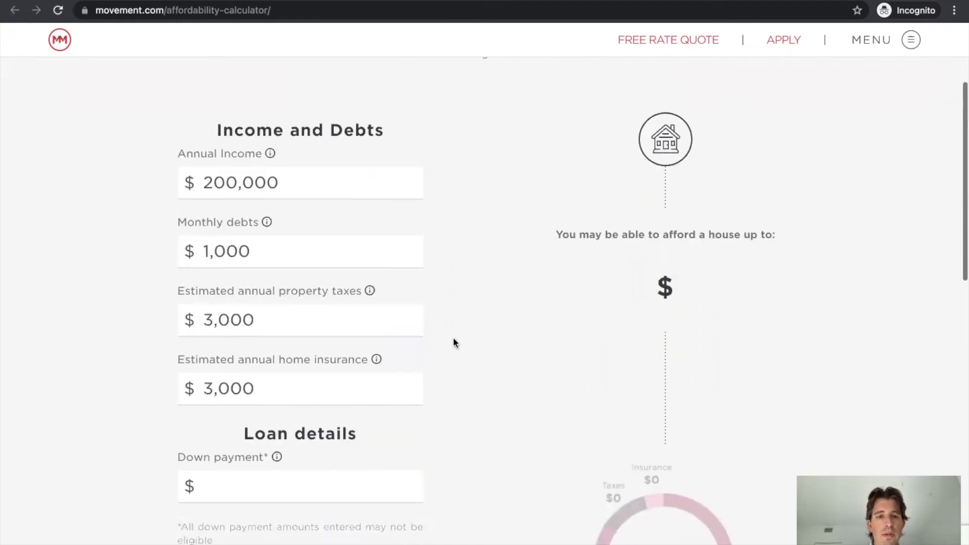
type("500")
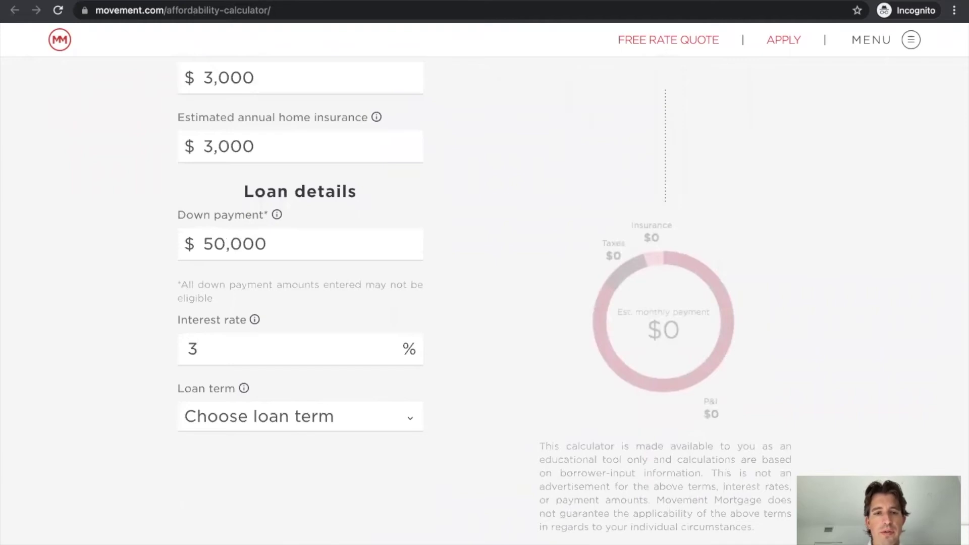
left_click(417, 411)
left_click(292, 446)
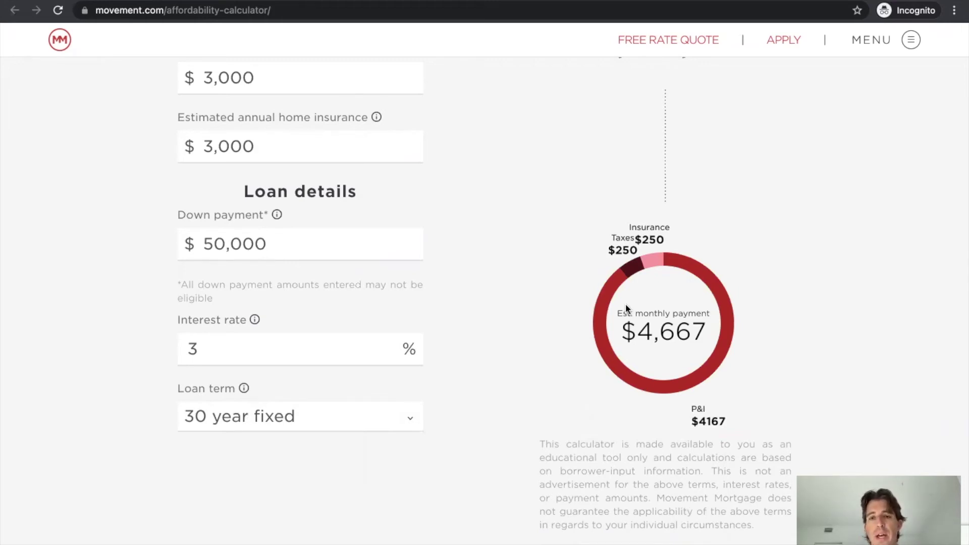
scroll(626, 304, "up", 6)
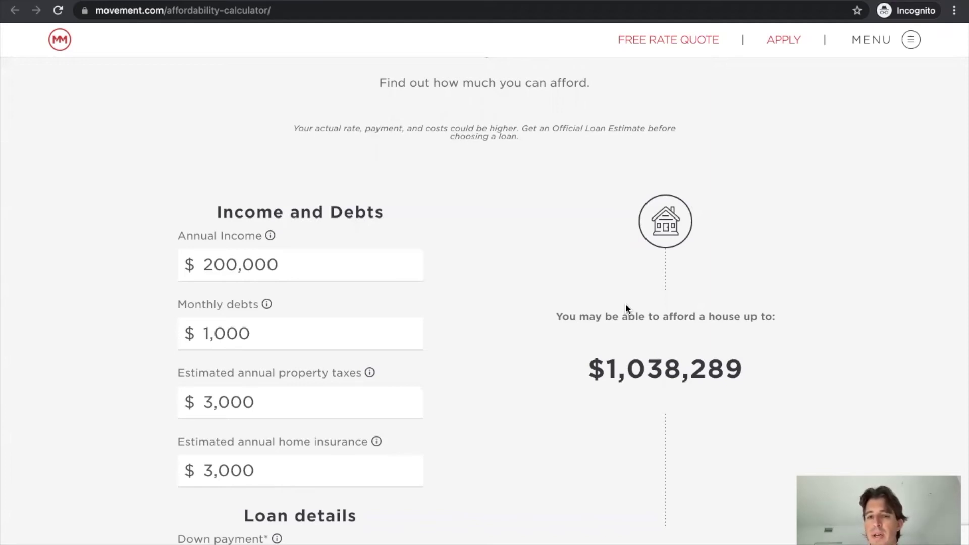
Scroll down the affordability results and back up toward the header's APPLY link
scroll(626, 308, "down", 6)
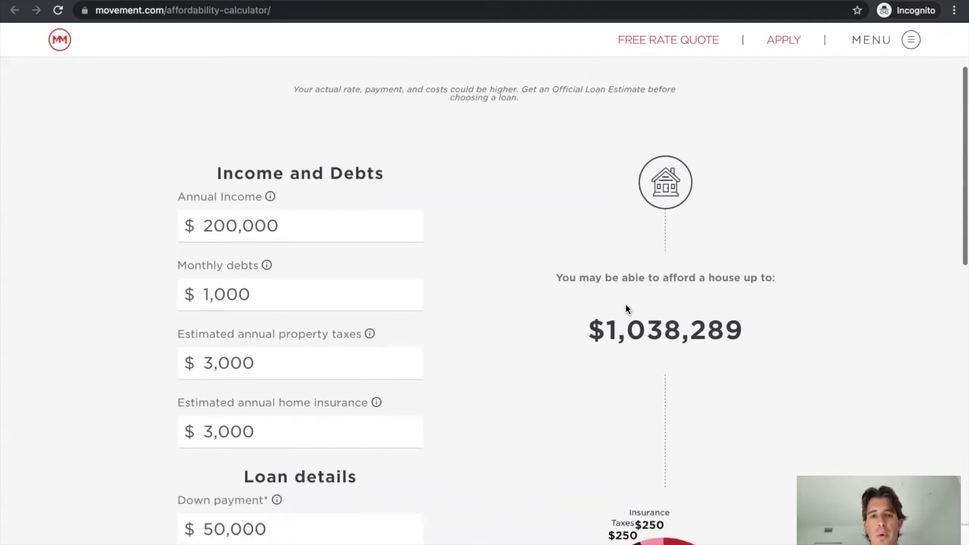
scroll(626, 308, "down", 2)
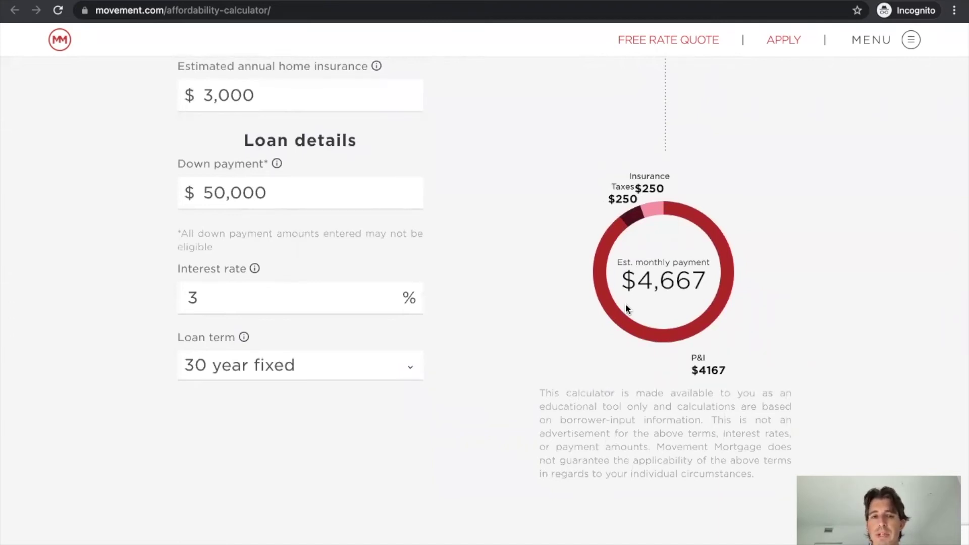
scroll(626, 308, "down", 5)
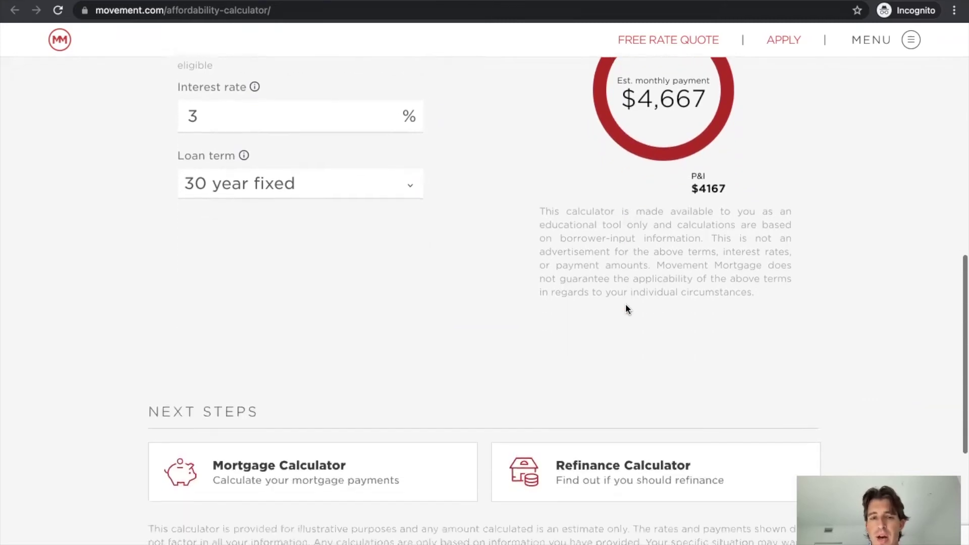
scroll(625, 308, "down", 5)
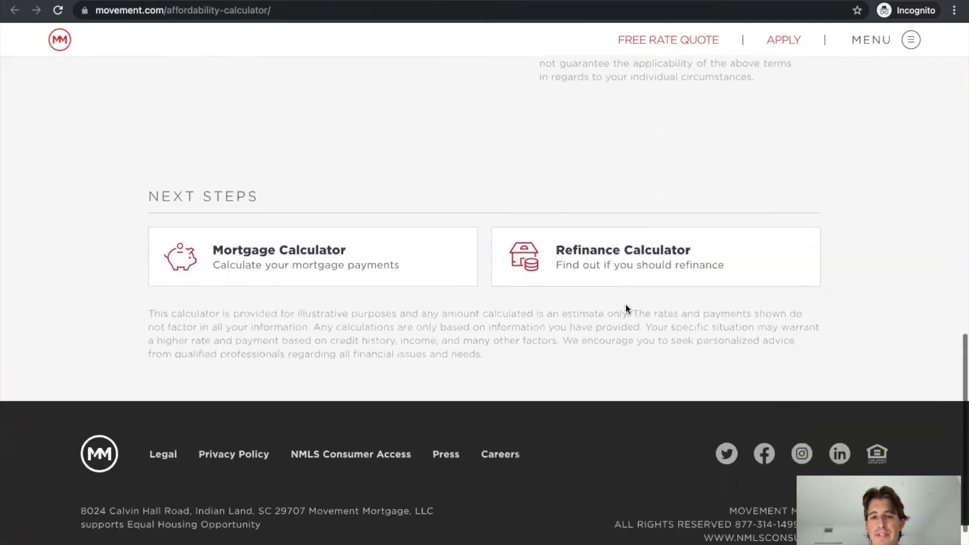
scroll(626, 308, "up", 18)
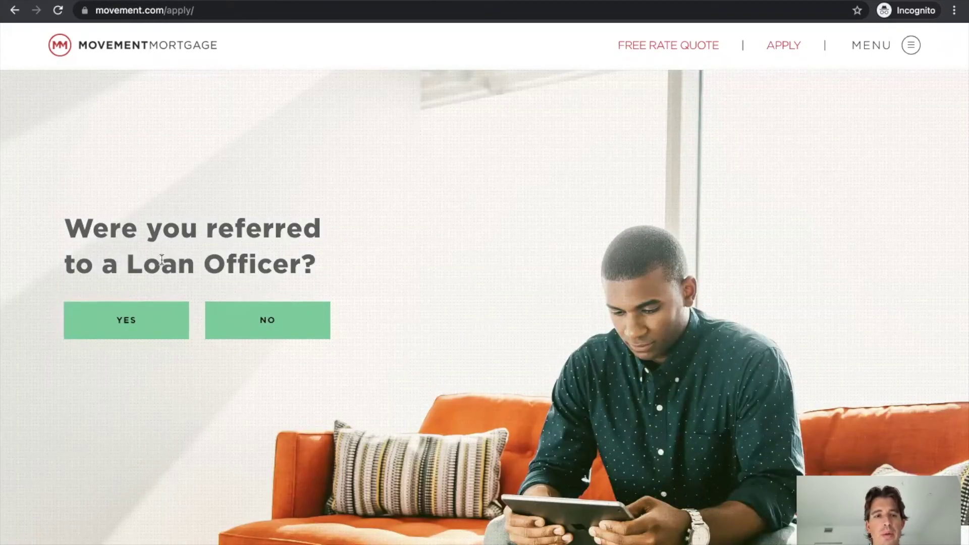
Answer No to the loan officer referral question and continue through the milestones to Getting Started
left_click(271, 315)
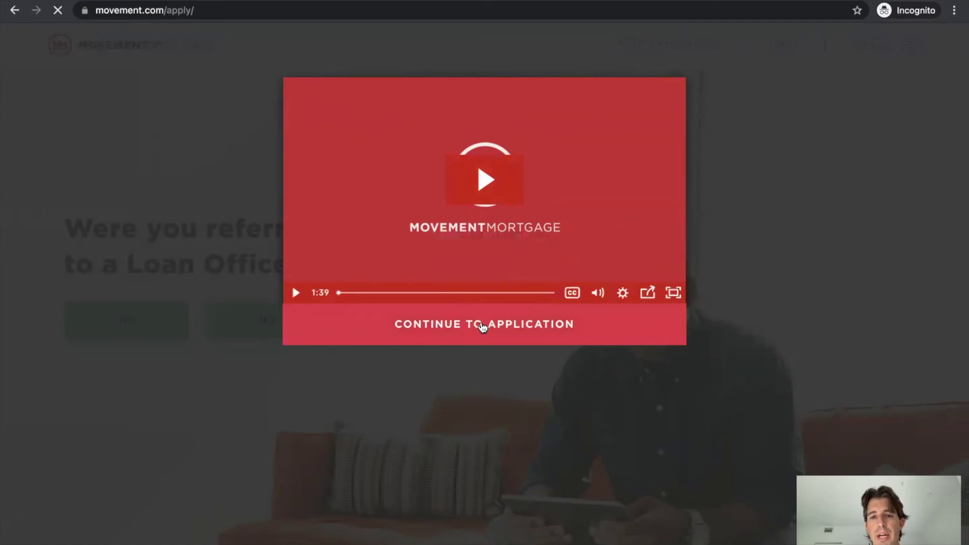
left_click(483, 327)
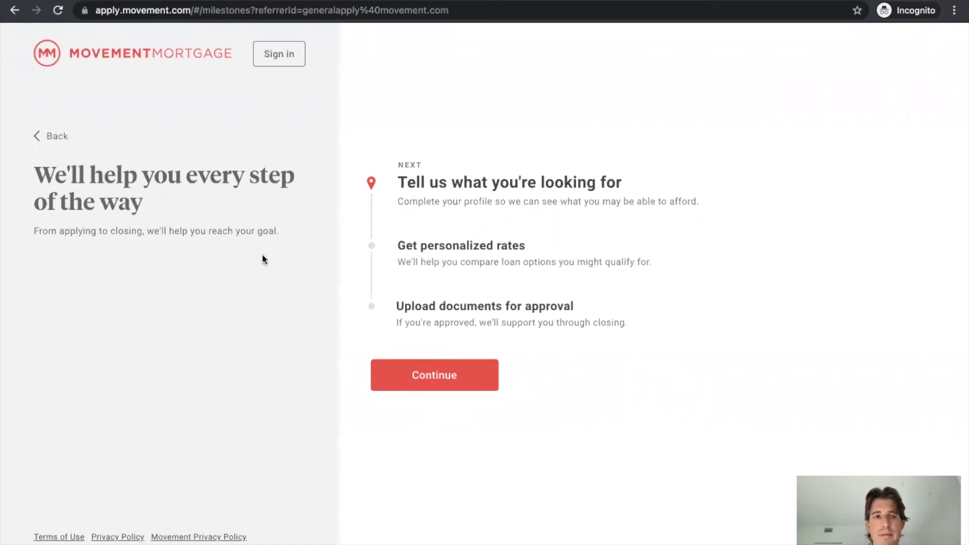
left_click(445, 382)
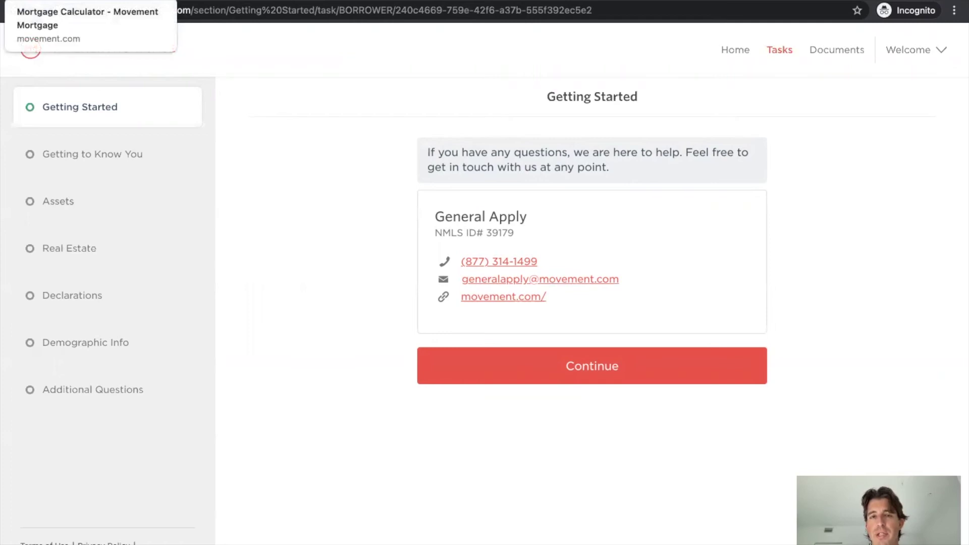
Return to the Mortgage Calculator page and scroll back up toward its top
left_click(76, 0)
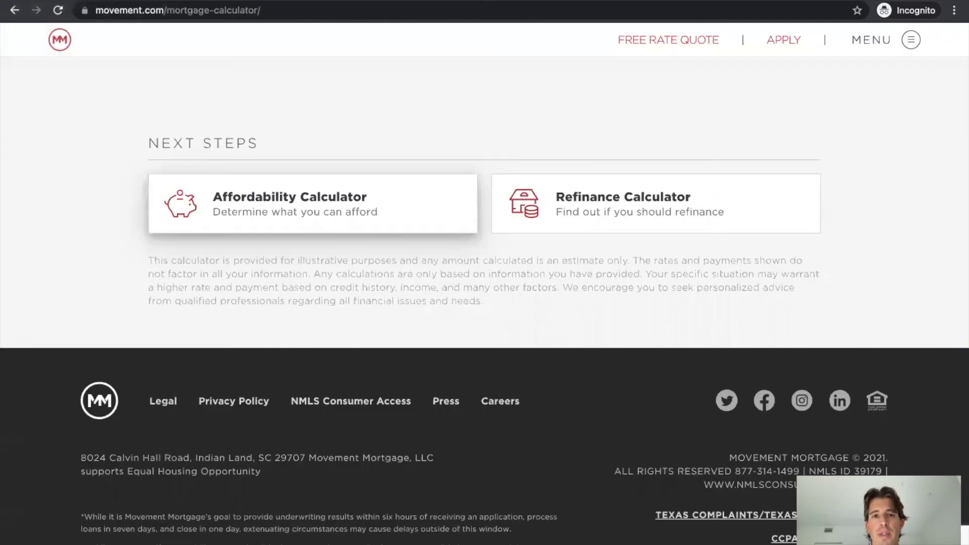
scroll(349, 185, "up", 20)
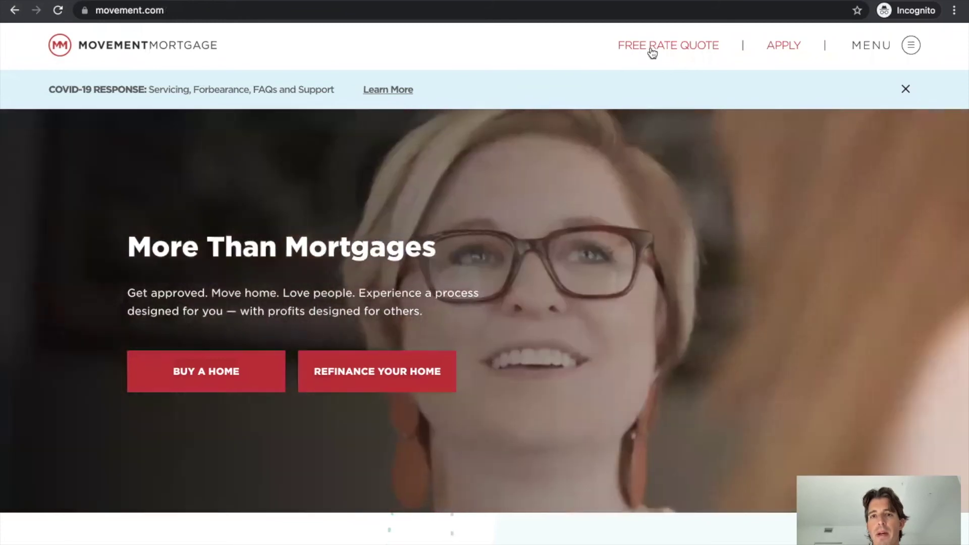
Open the free rate quote form at its zip-code step, close it, then scroll down the homepage
left_click(652, 48)
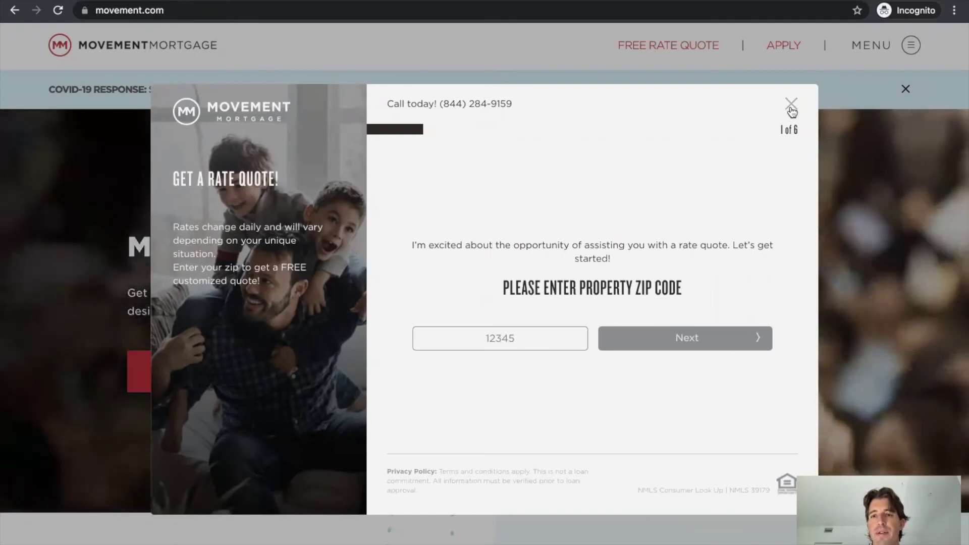
left_click(790, 104)
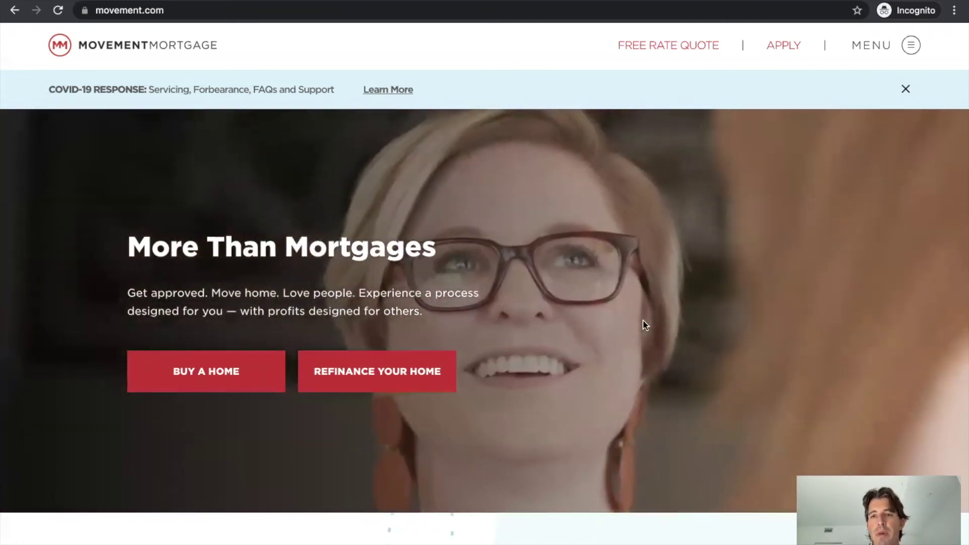
scroll(644, 320, "down", 2)
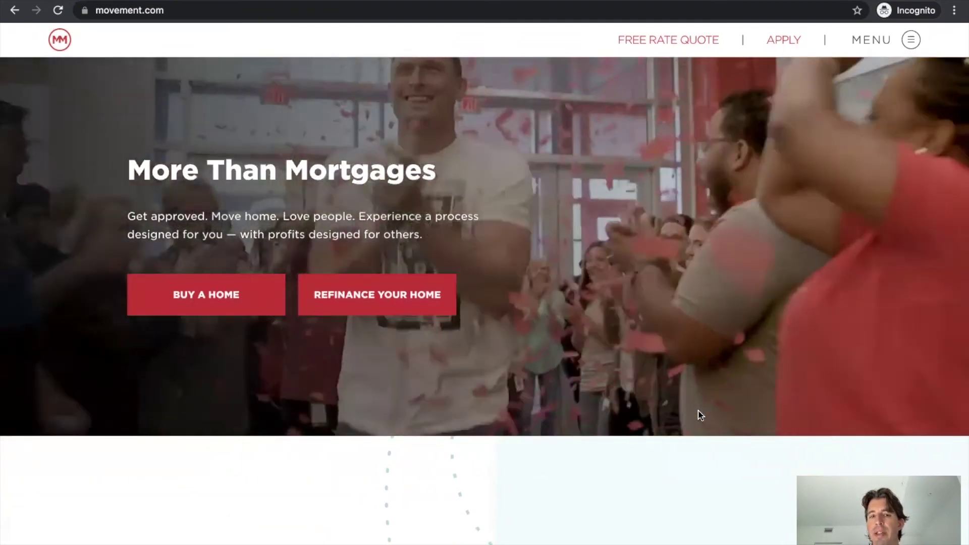
scroll(700, 415, "down", 5)
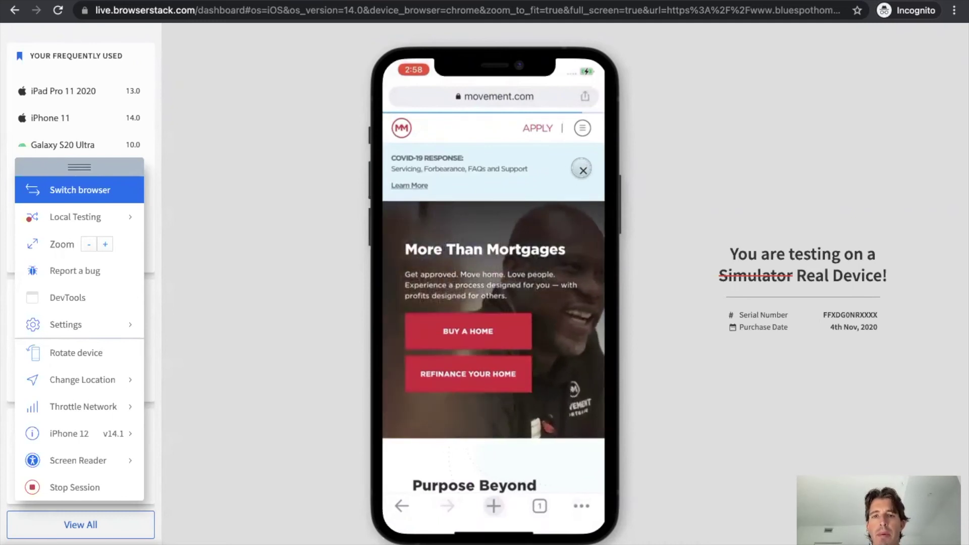
On the phone, dismiss the COVID-19 banner, start Buy a Home, view the zip code form, then close it
left_click(582, 169)
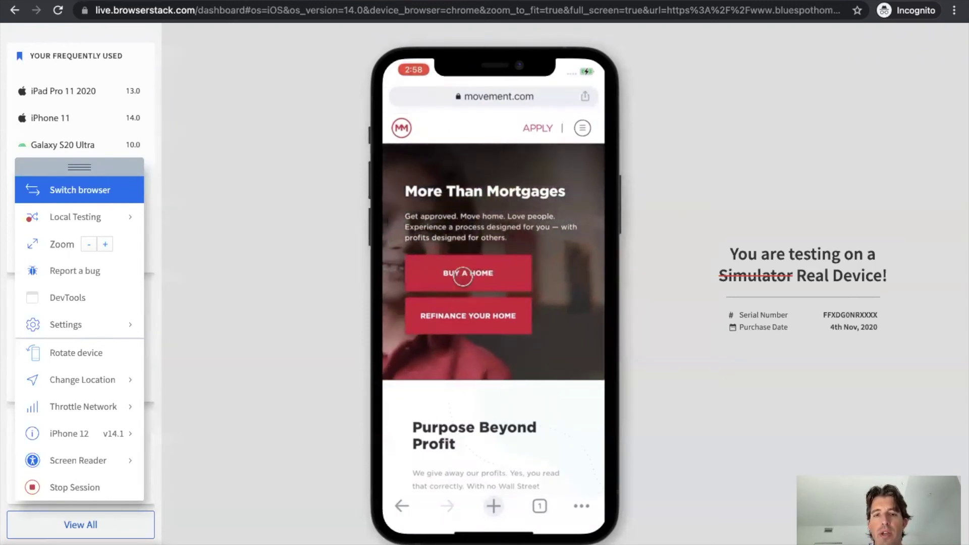
left_click(463, 276)
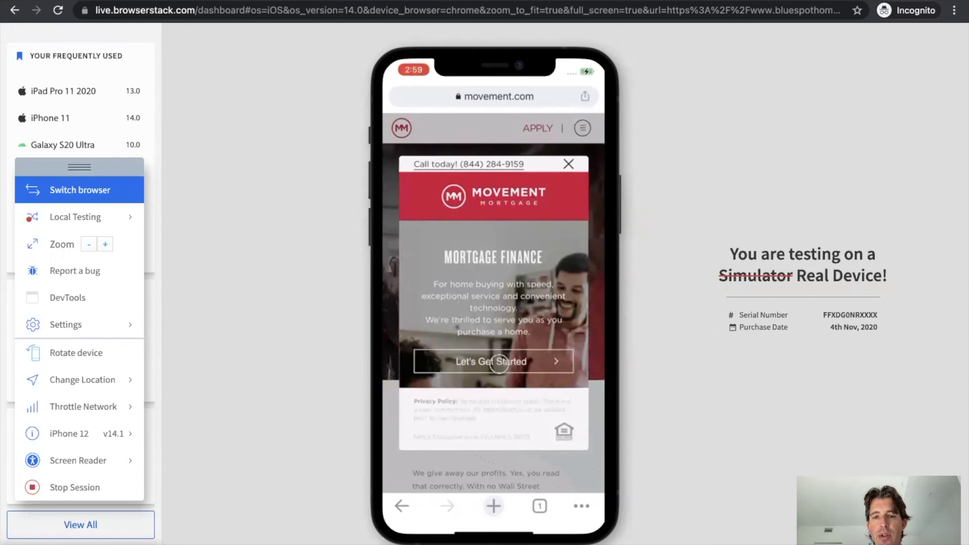
left_click(499, 363)
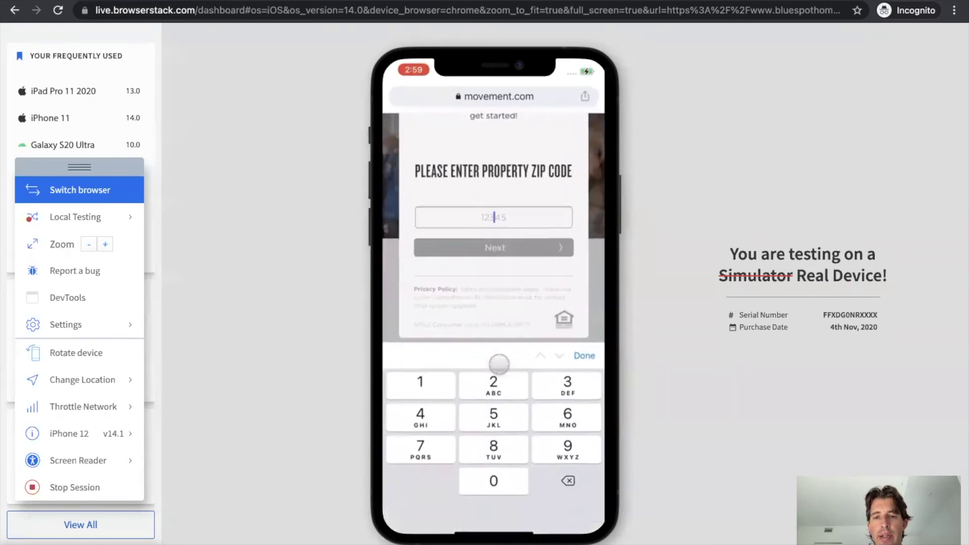
scroll(505, 185, "up", 3)
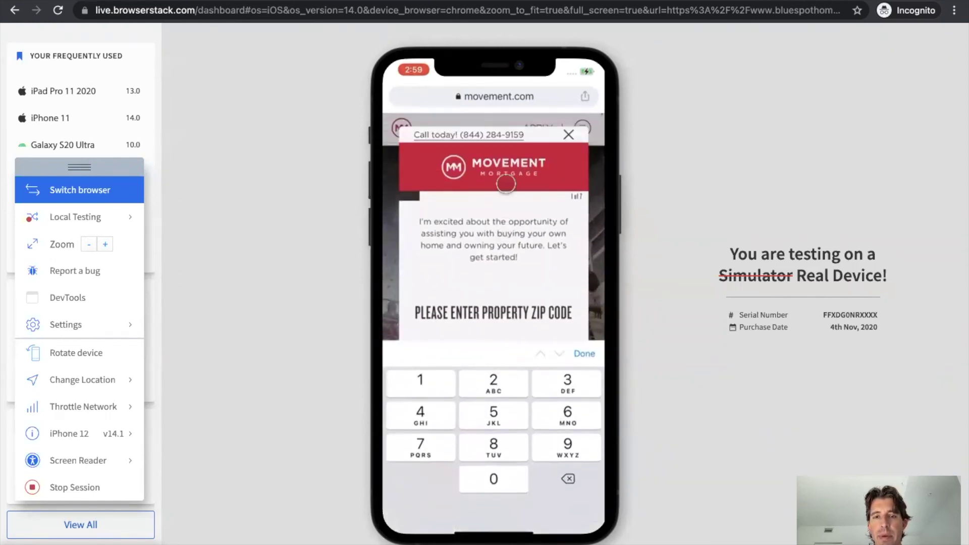
scroll(506, 251, "down", 3)
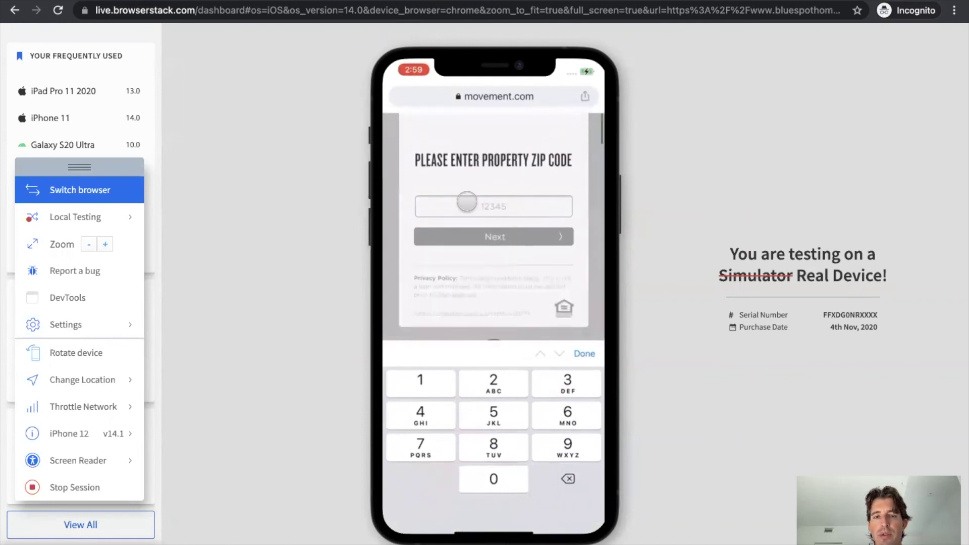
scroll(532, 202, "up", 3)
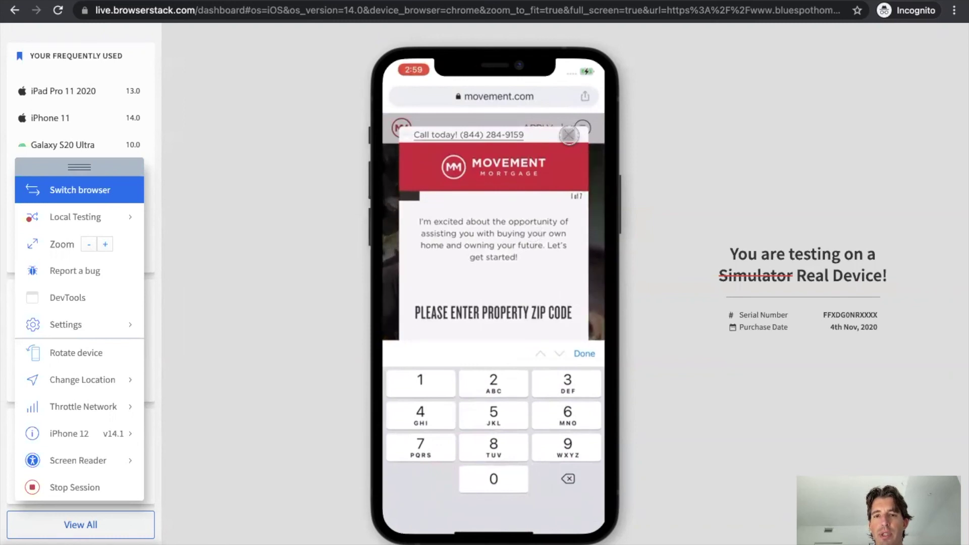
left_click(569, 134)
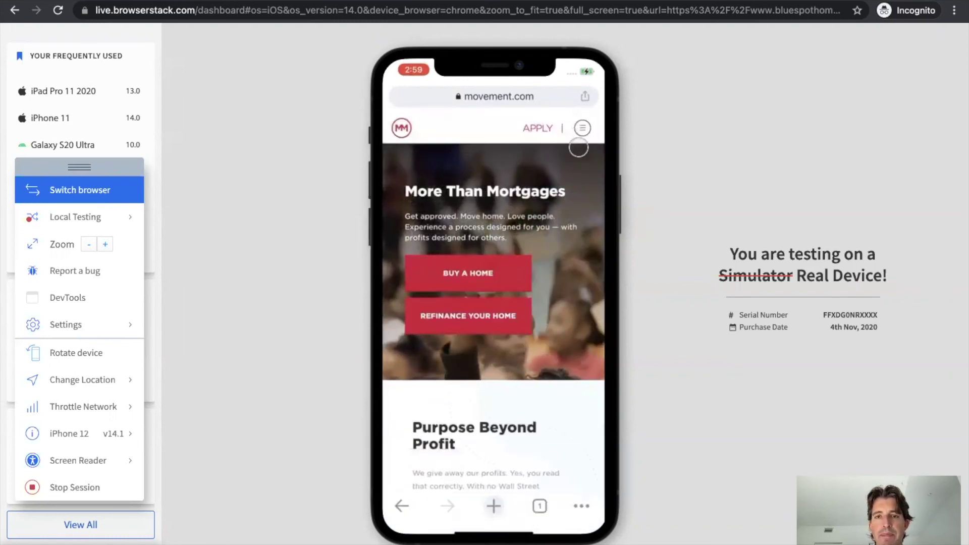
Open the Mortgage Calculator page from the phone's menu and scroll through it
left_click(581, 126)
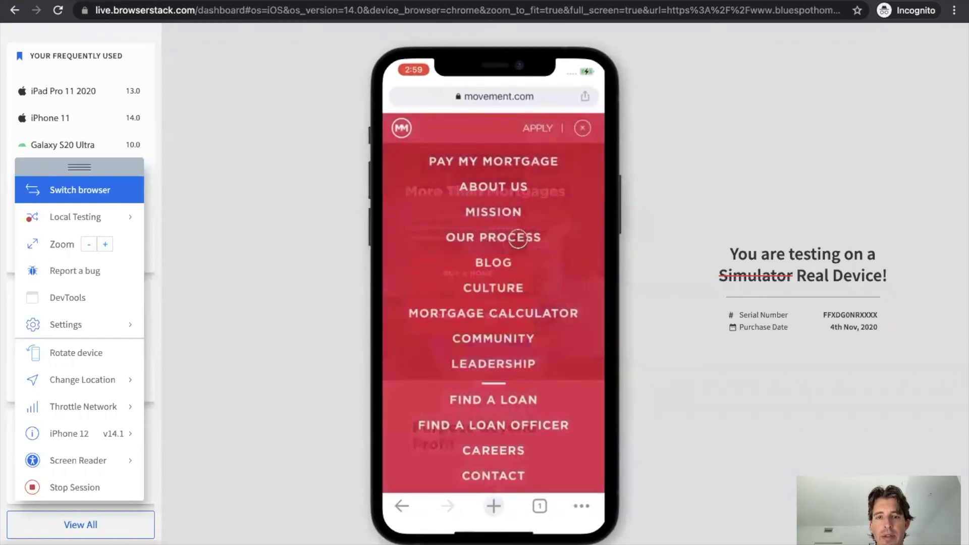
left_click(480, 312)
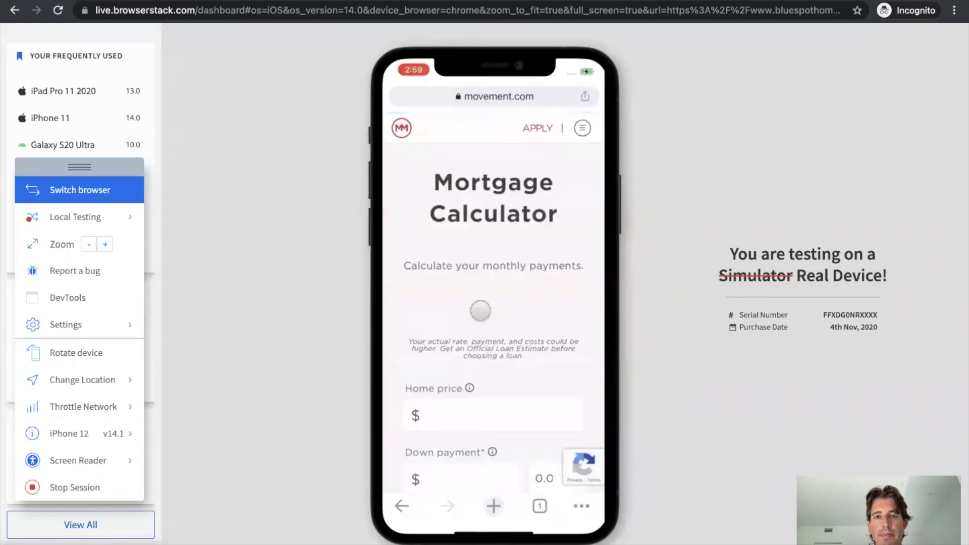
scroll(480, 311, "down", 10)
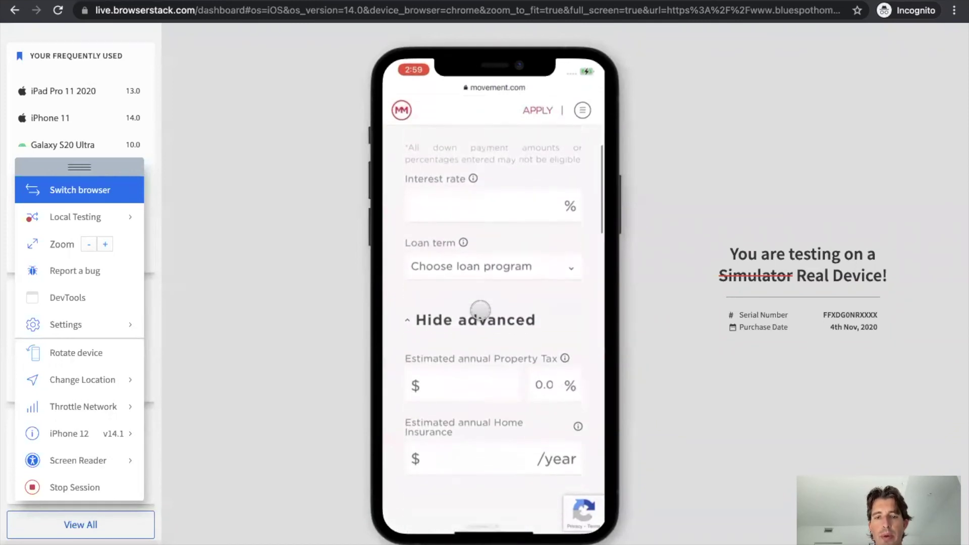
scroll(481, 311, "down", 5)
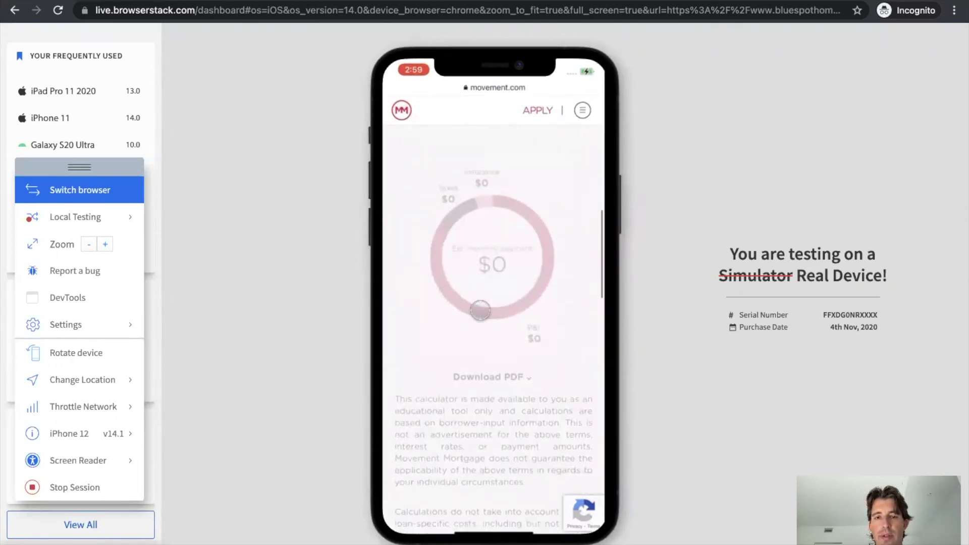
scroll(480, 311, "up", 15)
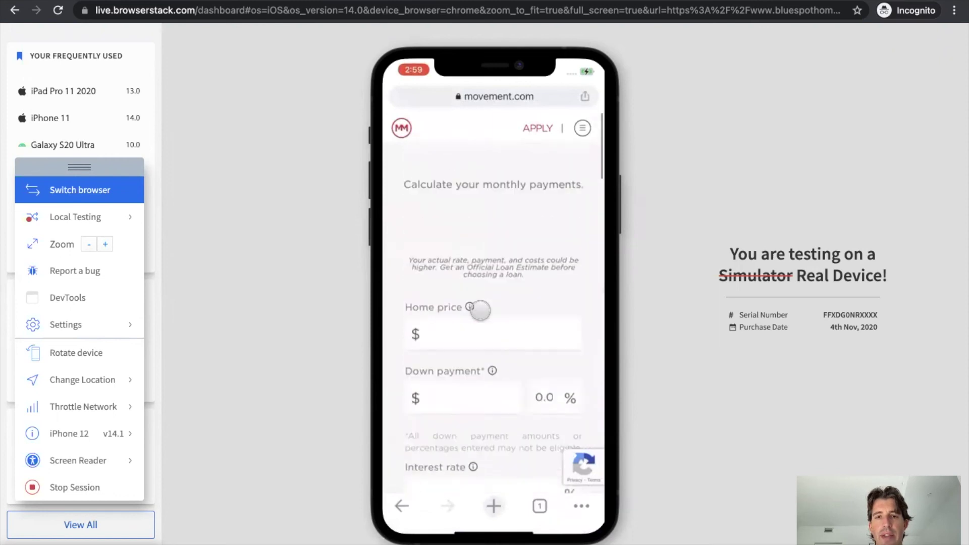
scroll(480, 311, "up", 3)
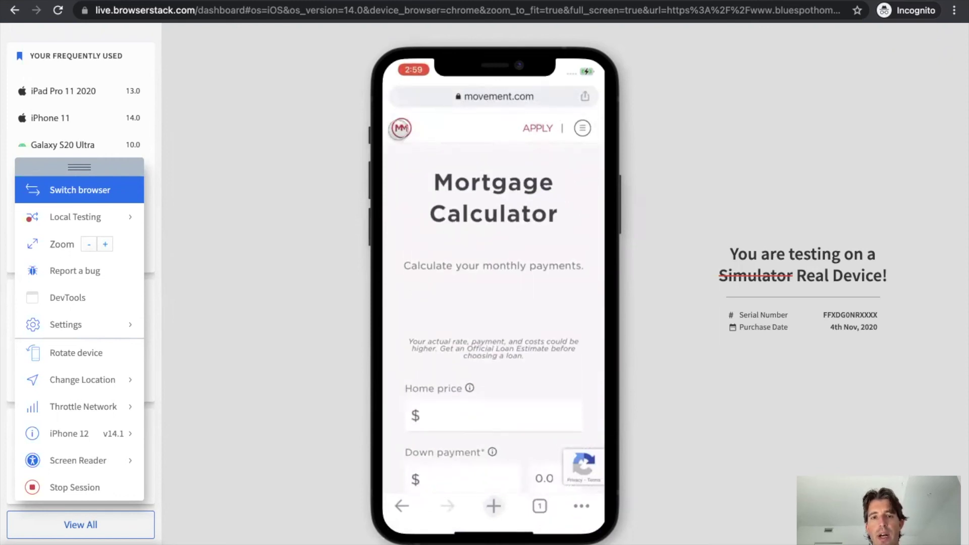
Return to the phone's movement.com homepage via the MM logo and scroll through it
left_click(402, 128)
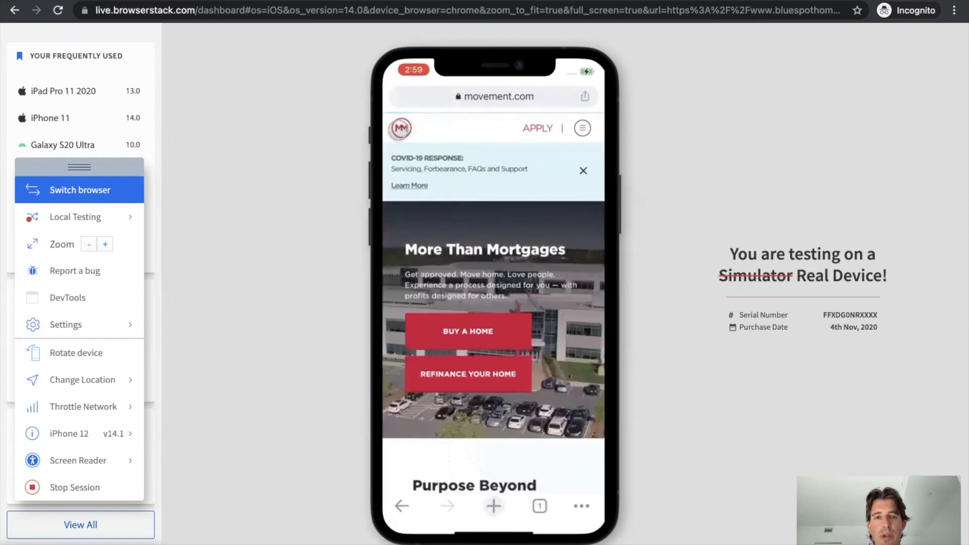
scroll(516, 231, "down", 10)
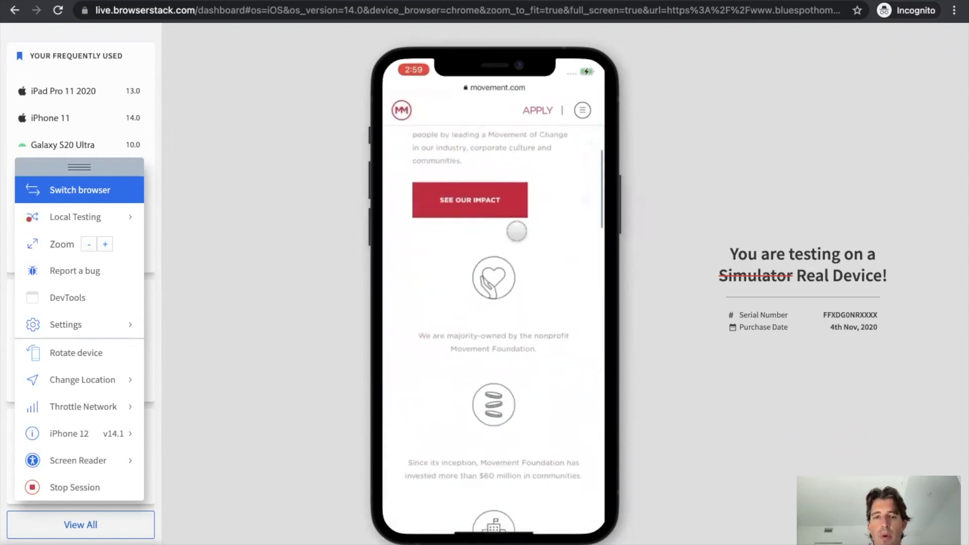
scroll(517, 231, "up", 1)
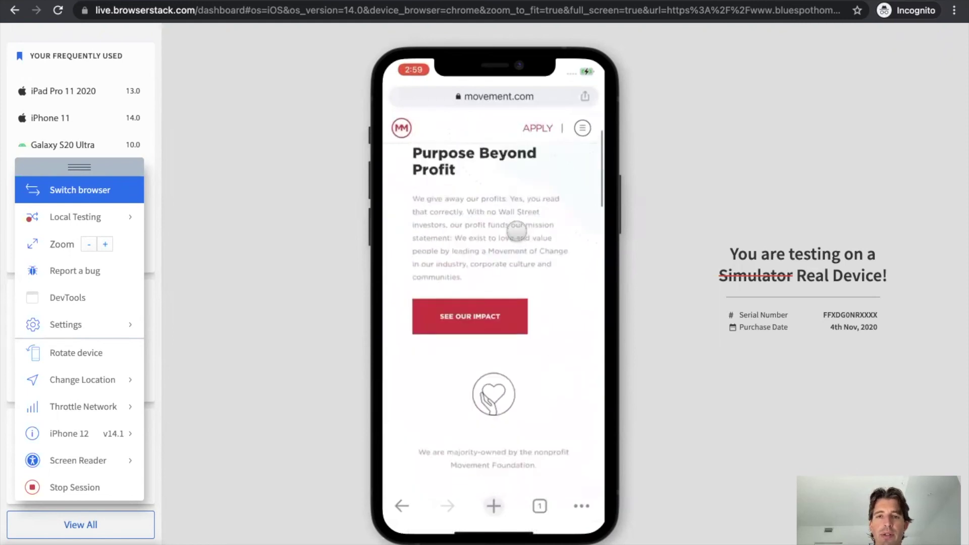
scroll(517, 231, "up", 10)
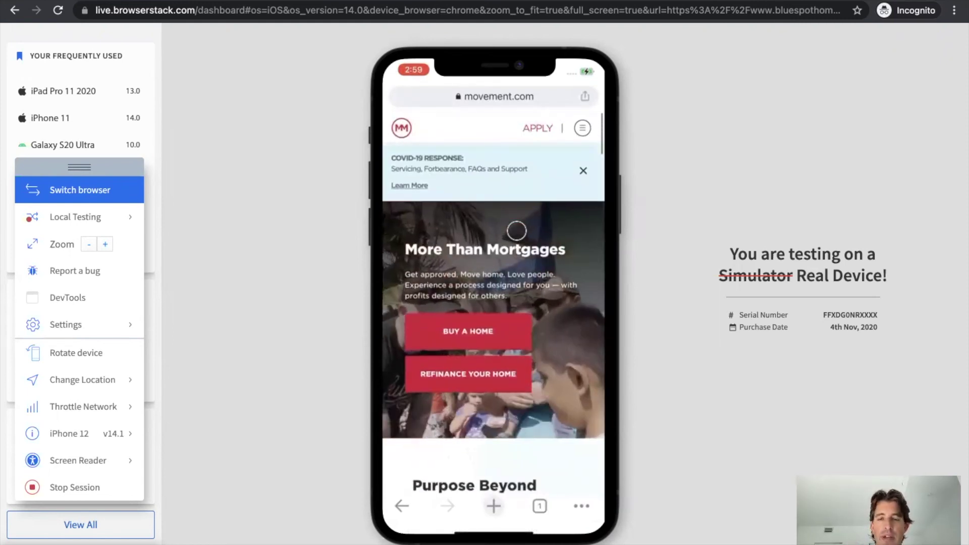